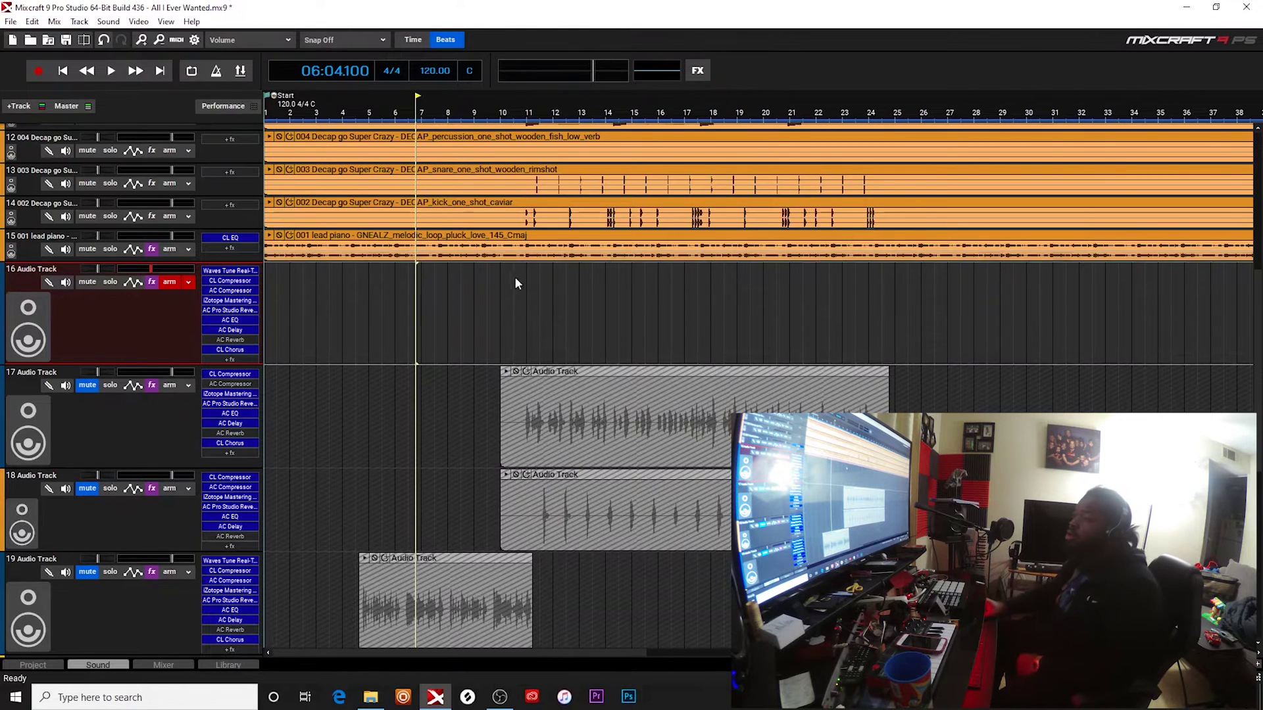
- Open the arm dropdown menu of Audio Track 16 to show its recording options
{"action": "left_click", "coordinate": [187, 282]}
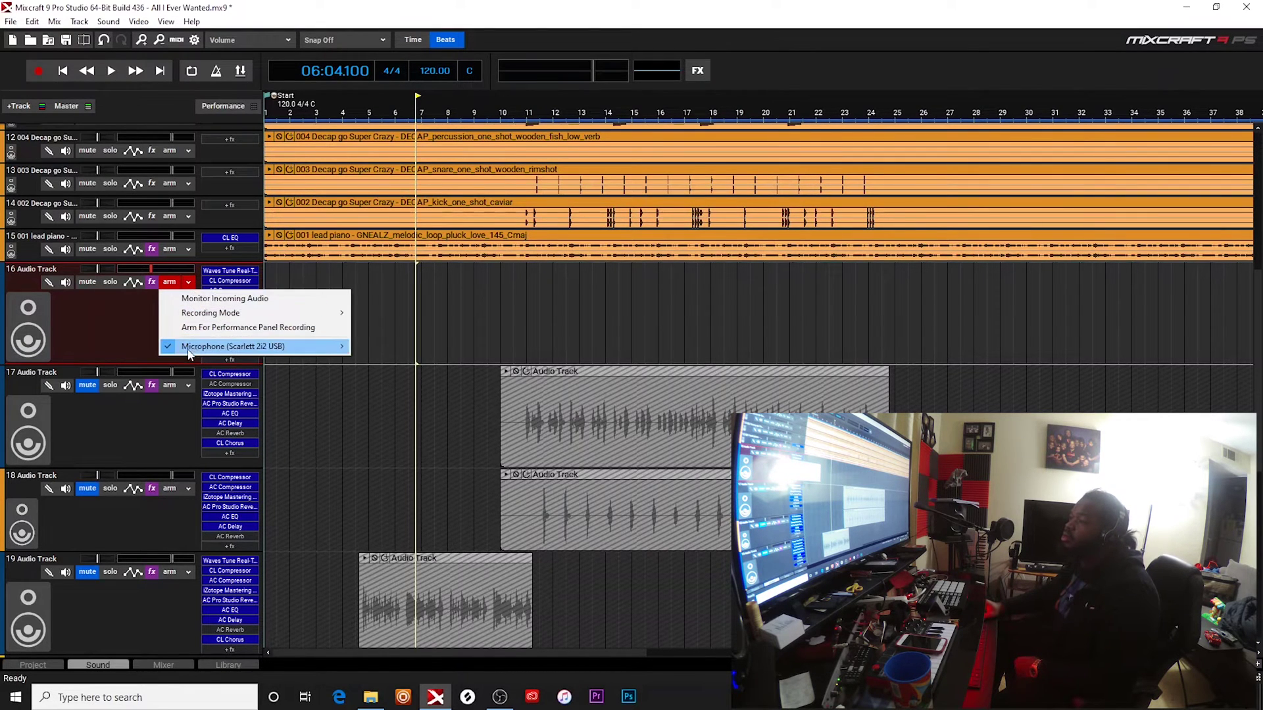
{"action": "mouse_move", "coordinate": [254, 346]}
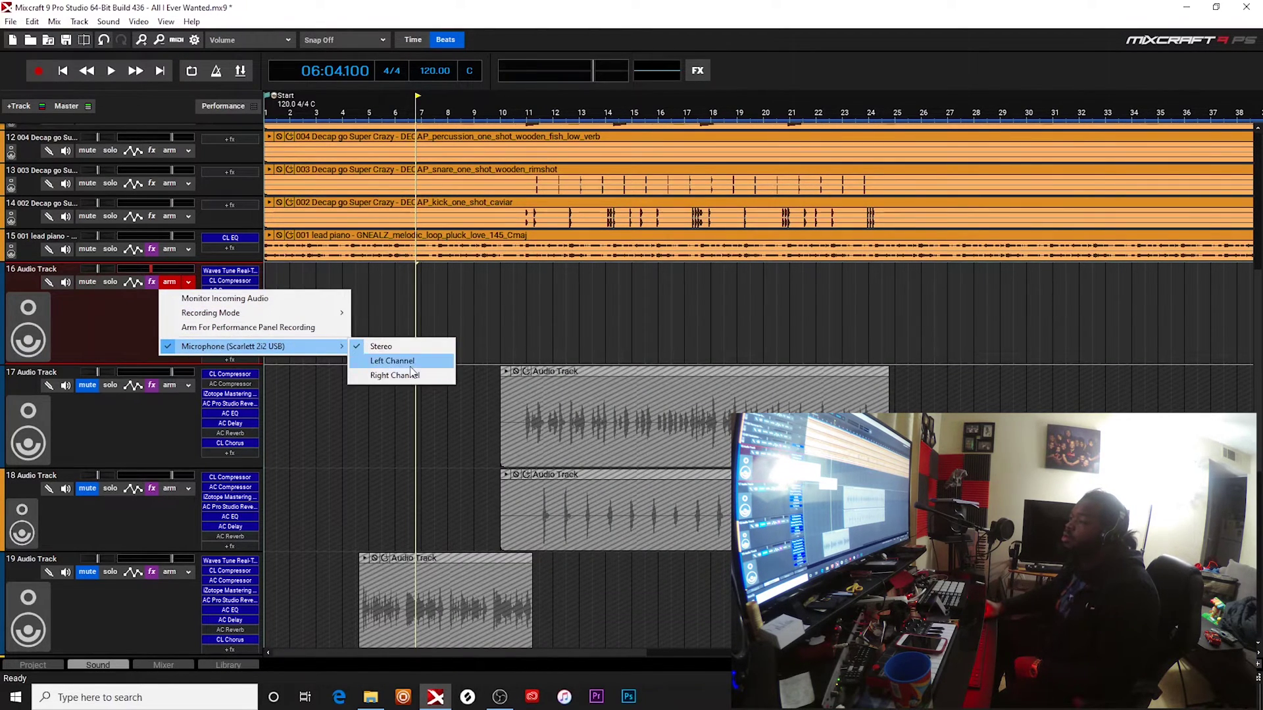
- Enable Monitor Incoming Audio on Track 16 and bring up Mixcraft Preferences
{"action": "left_click", "coordinate": [393, 362]}
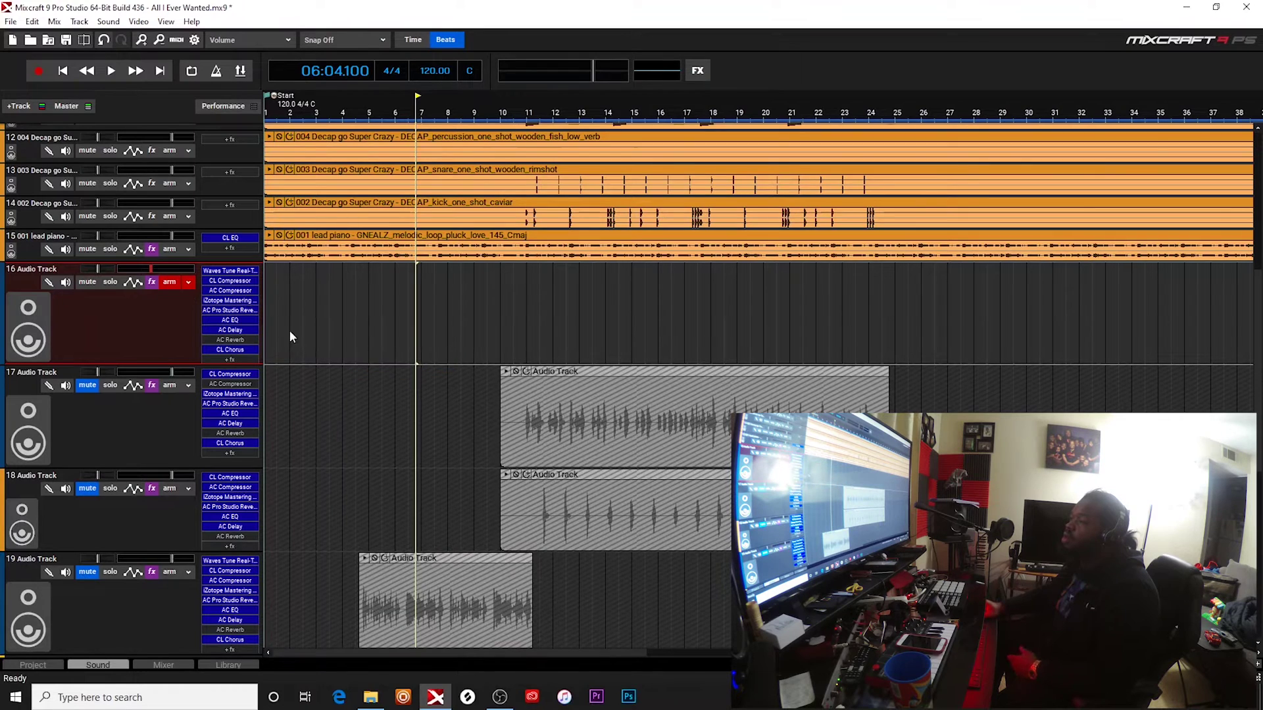
{"action": "left_click", "coordinate": [188, 282]}
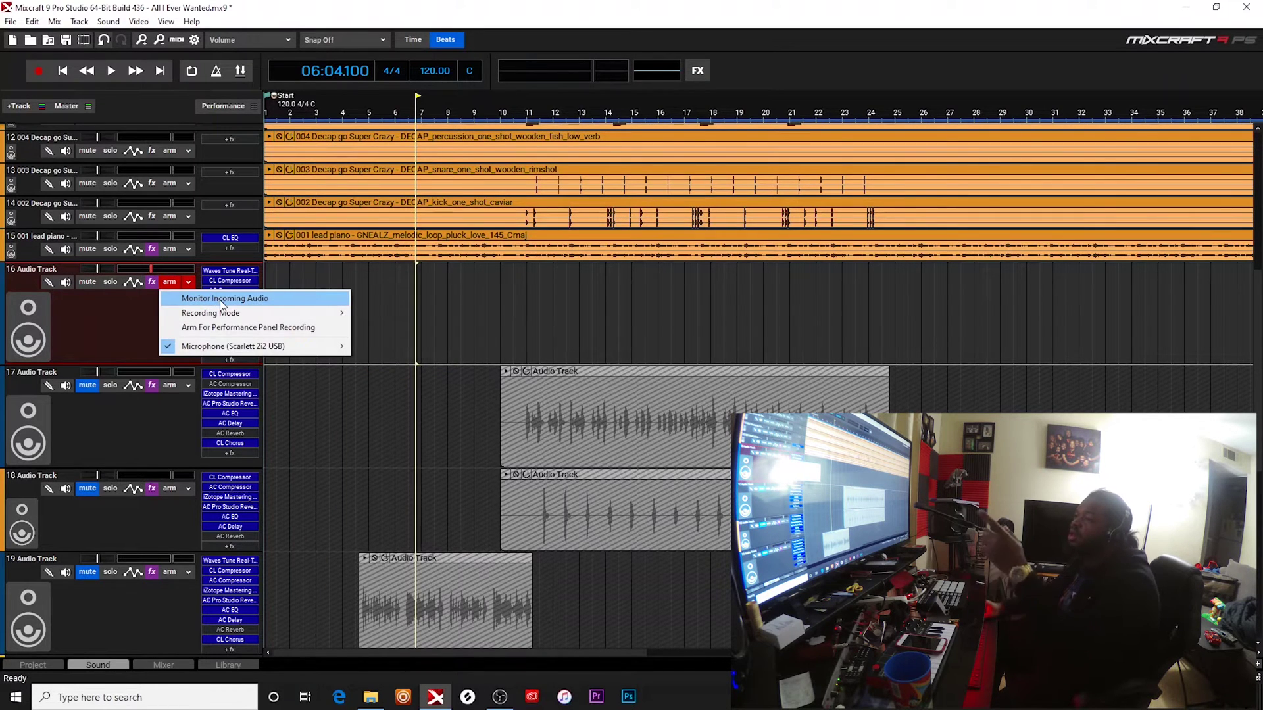
{"action": "left_click", "coordinate": [222, 301]}
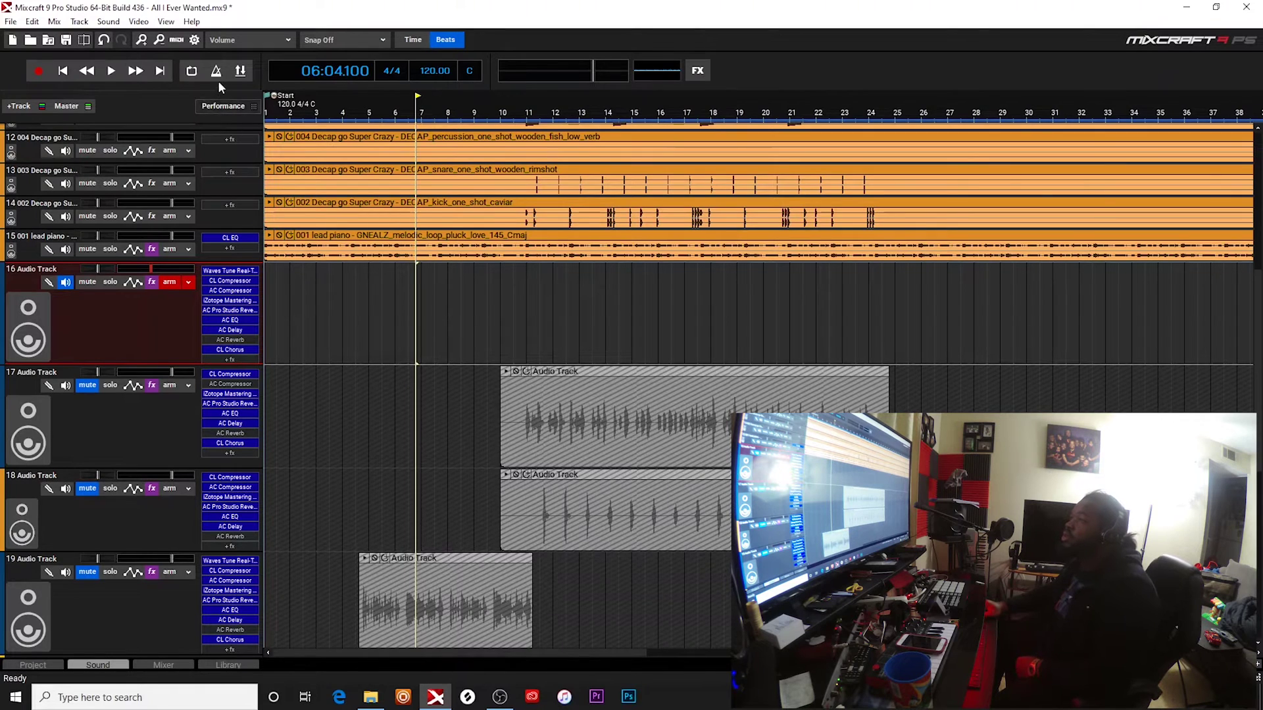
{"action": "left_click", "coordinate": [194, 40]}
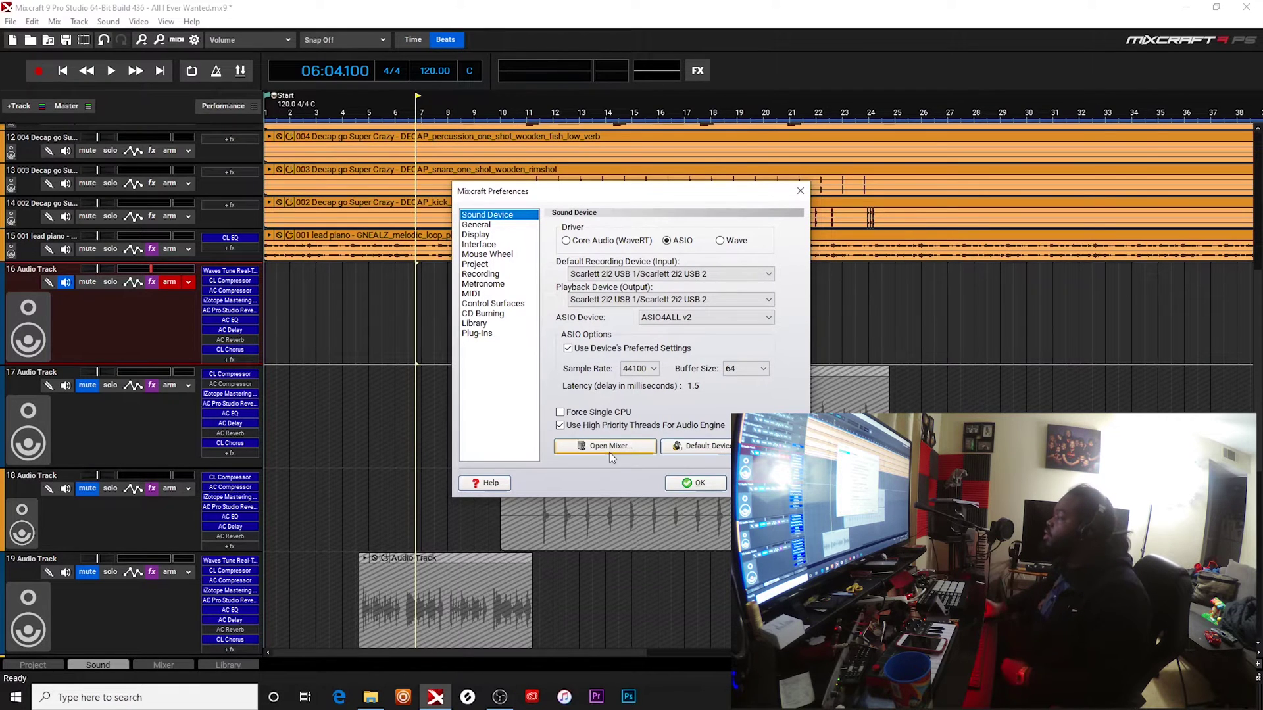
- Confirm ASIO with Scarlett 2i2 devices and a 64-sample buffer, closing Preferences
{"action": "left_click", "coordinate": [690, 483]}
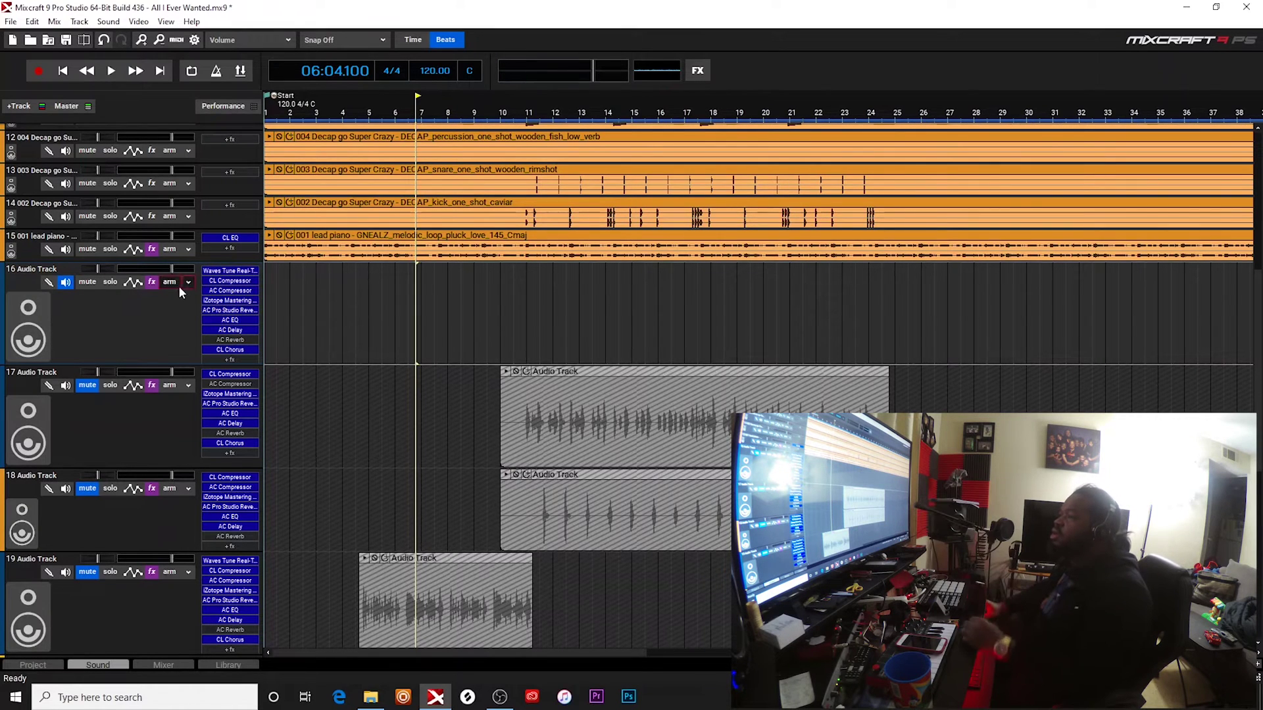
- Start a fresh effect chain on Track 16 and add Waves Tune Real-Time Mono
{"action": "left_click", "coordinate": [151, 283]}
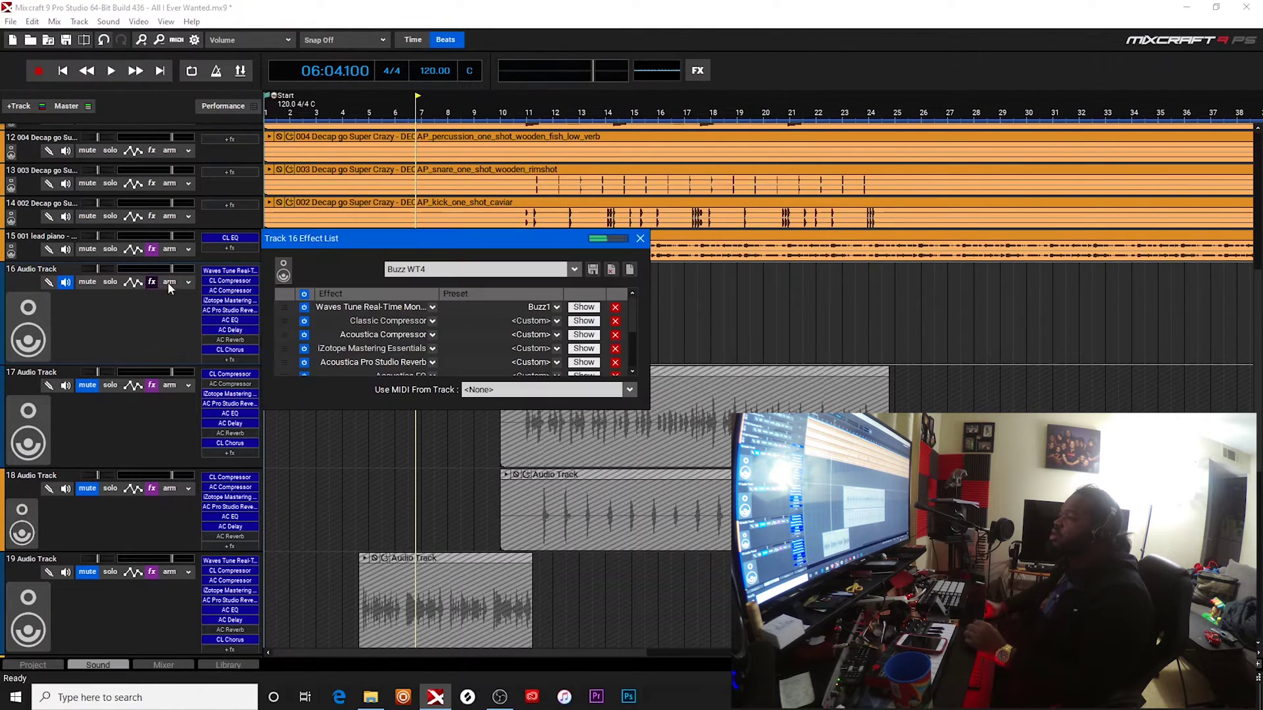
{"action": "left_click", "coordinate": [628, 270]}
{"action": "left_click", "coordinate": [437, 307]}
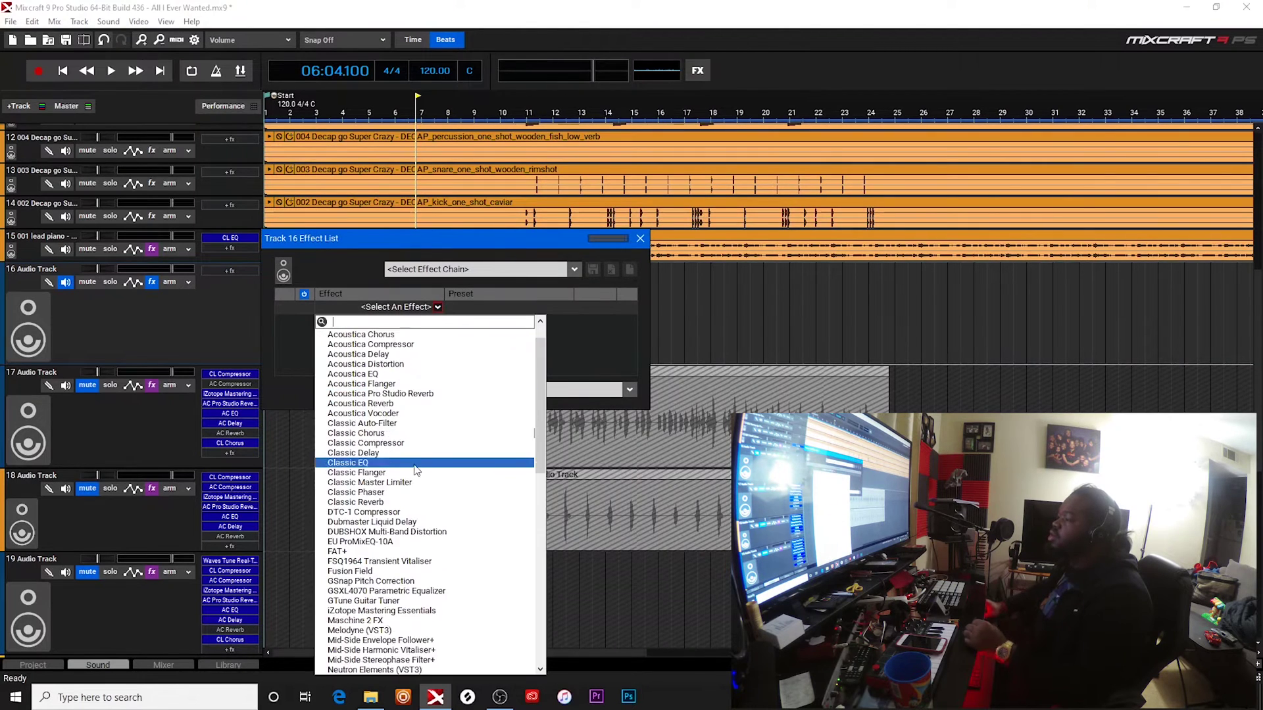
{"action": "scroll", "coordinate": [415, 474], "scroll_direction": "down", "scroll_amount": 4}
{"action": "scroll", "coordinate": [415, 488], "scroll_direction": "down", "scroll_amount": 3}
{"action": "scroll", "coordinate": [417, 509], "scroll_direction": "down", "scroll_amount": 5}
{"action": "scroll", "coordinate": [419, 533], "scroll_direction": "down", "scroll_amount": 6}
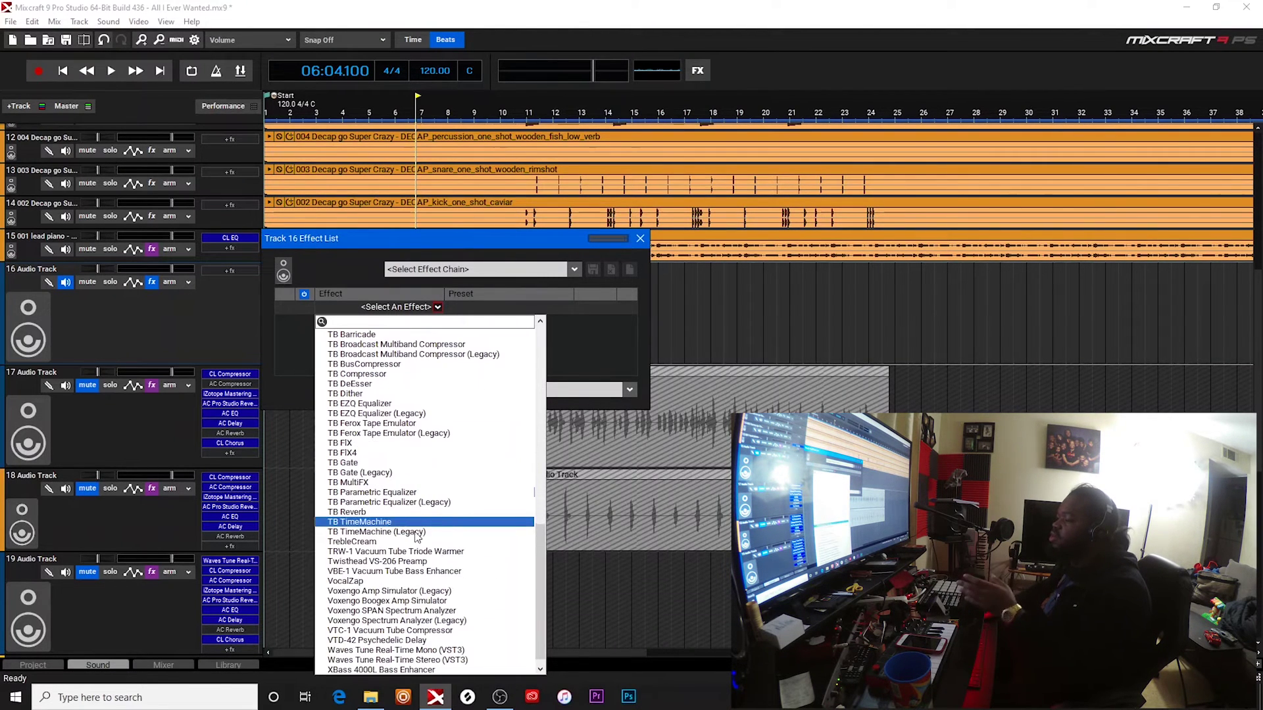
{"action": "scroll", "coordinate": [415, 592], "scroll_direction": "down", "scroll_amount": 1}
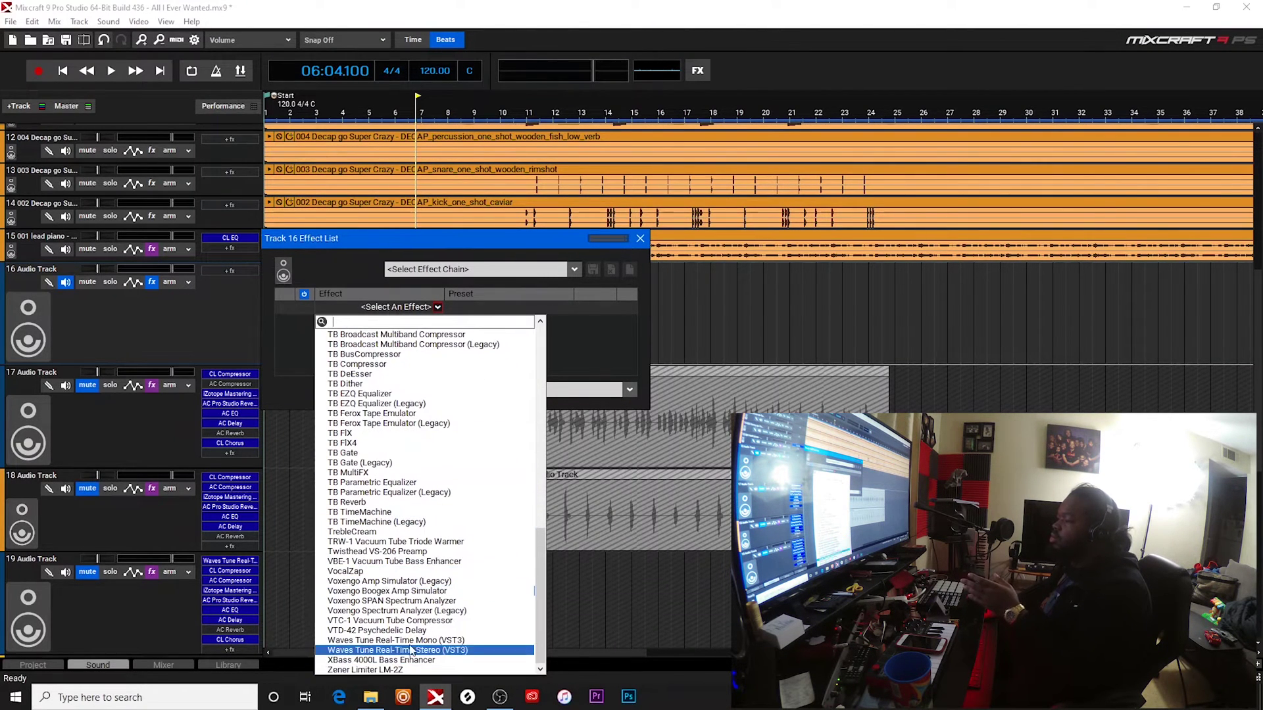
{"action": "left_click", "coordinate": [412, 640]}
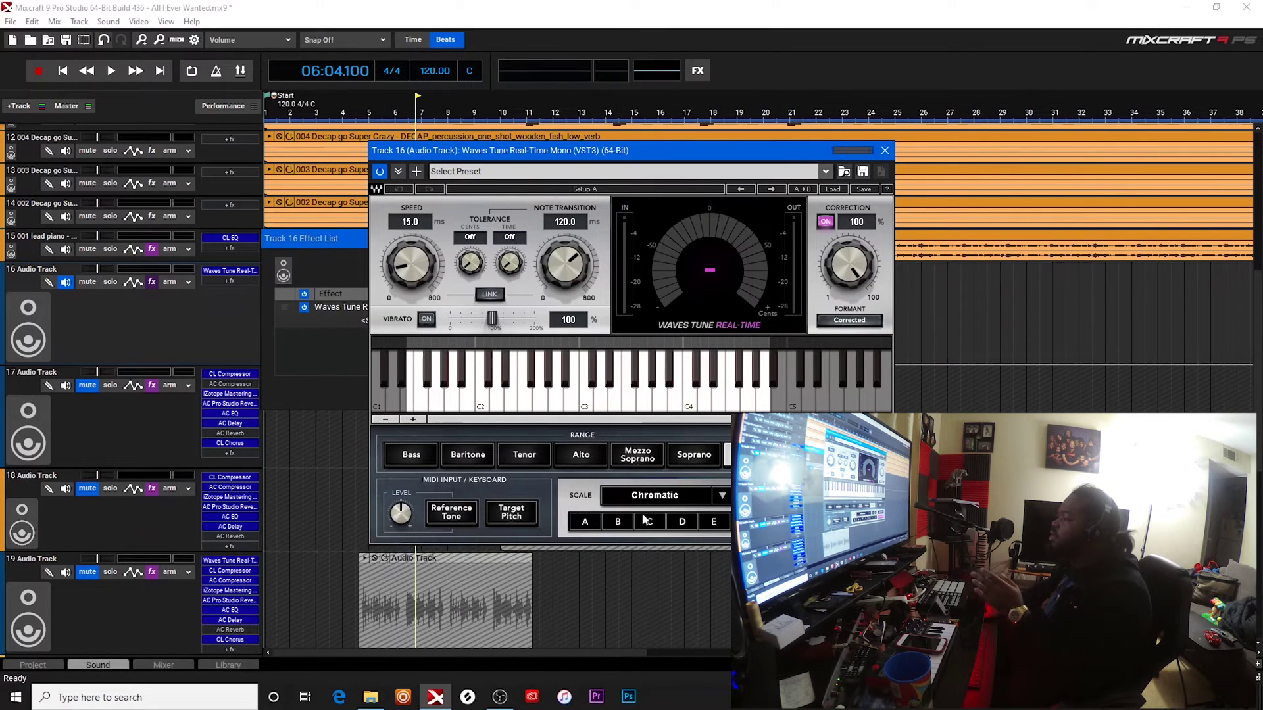
- Tune Waves Tune to C Natural Minor with speed and note transition 0.1
{"action": "left_click", "coordinate": [647, 521]}
{"action": "left_click", "coordinate": [668, 500]}
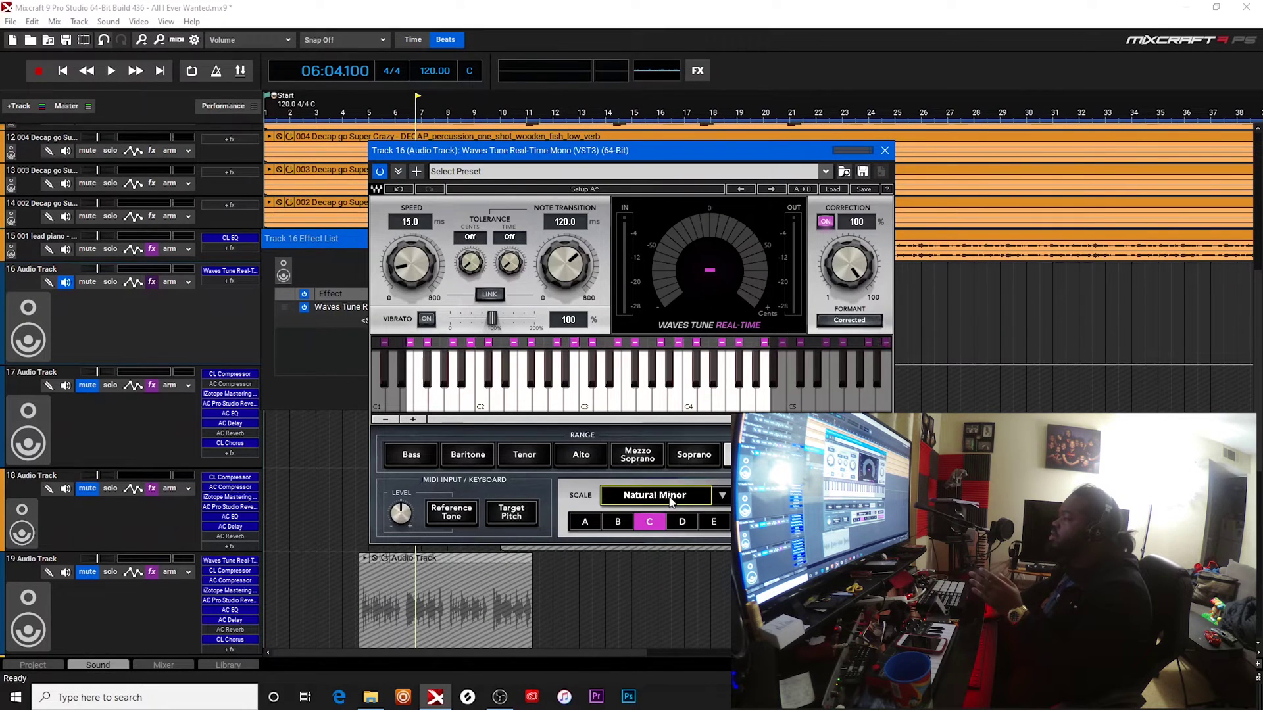
{"action": "left_click_drag", "start_coordinate": [567, 266], "coordinate": [566, 316]}
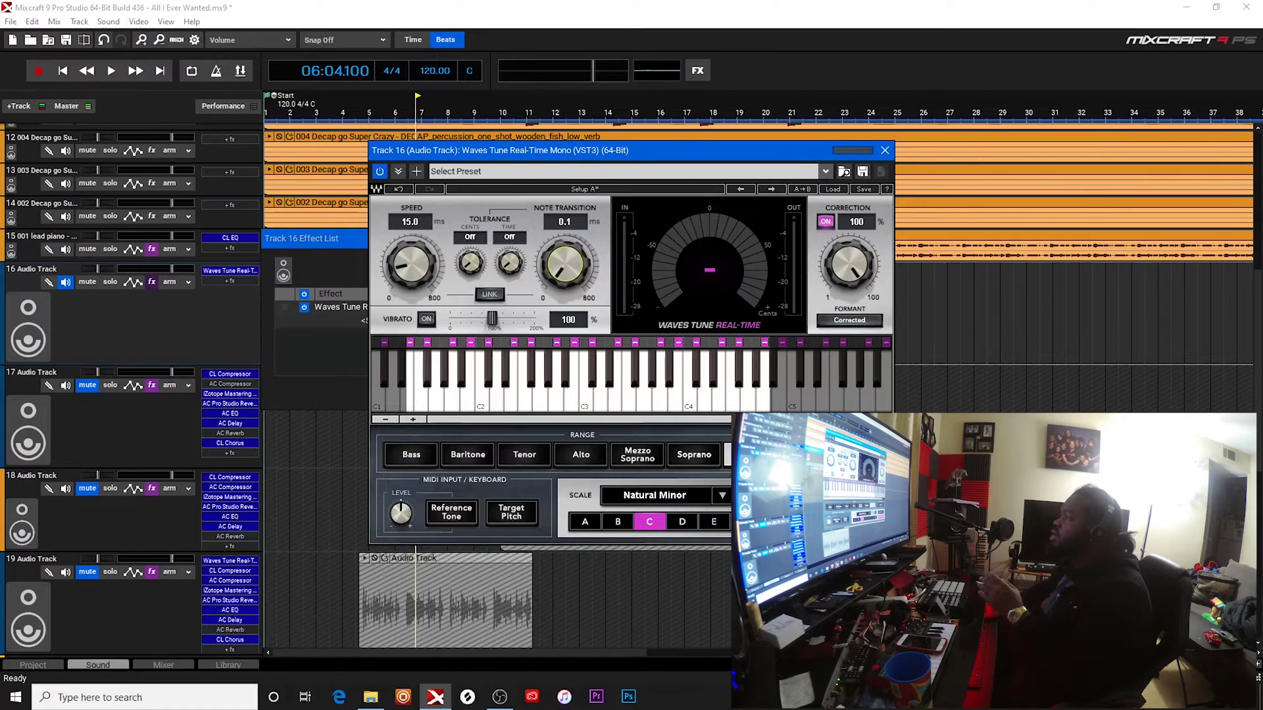
{"action": "left_click_drag", "start_coordinate": [424, 269], "coordinate": [425, 291]}
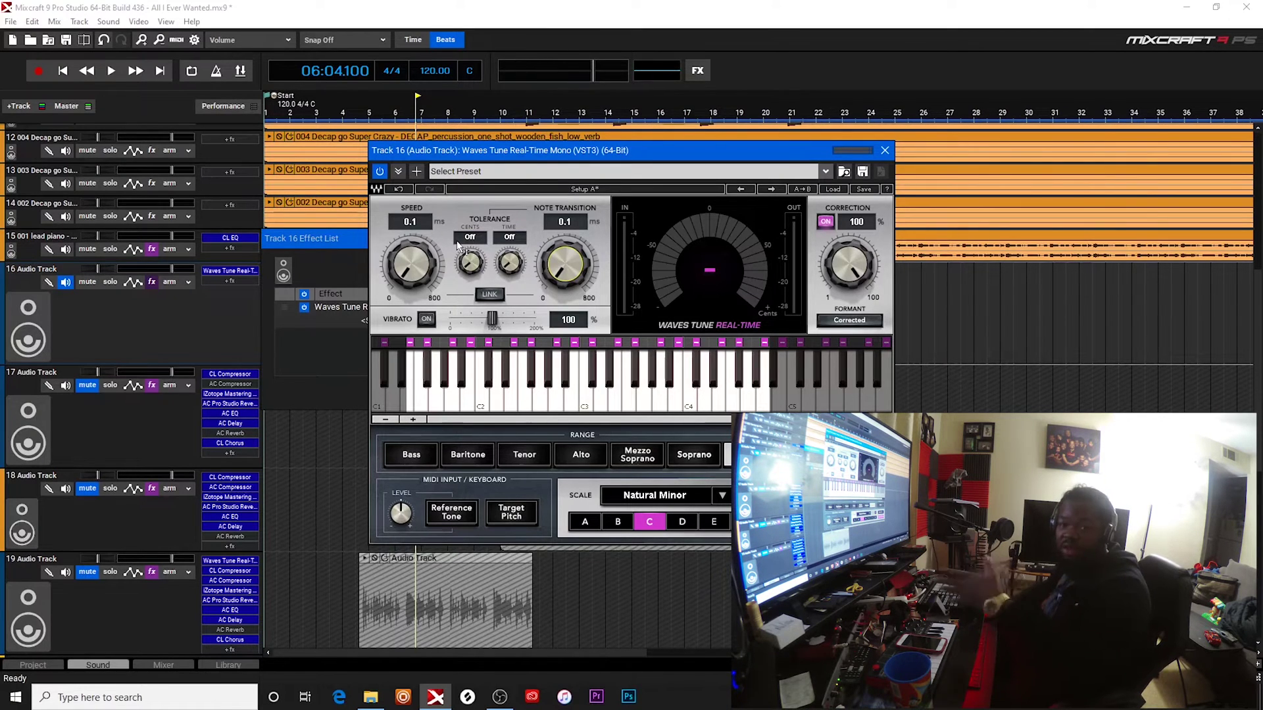
{"action": "left_click", "coordinate": [884, 154]}
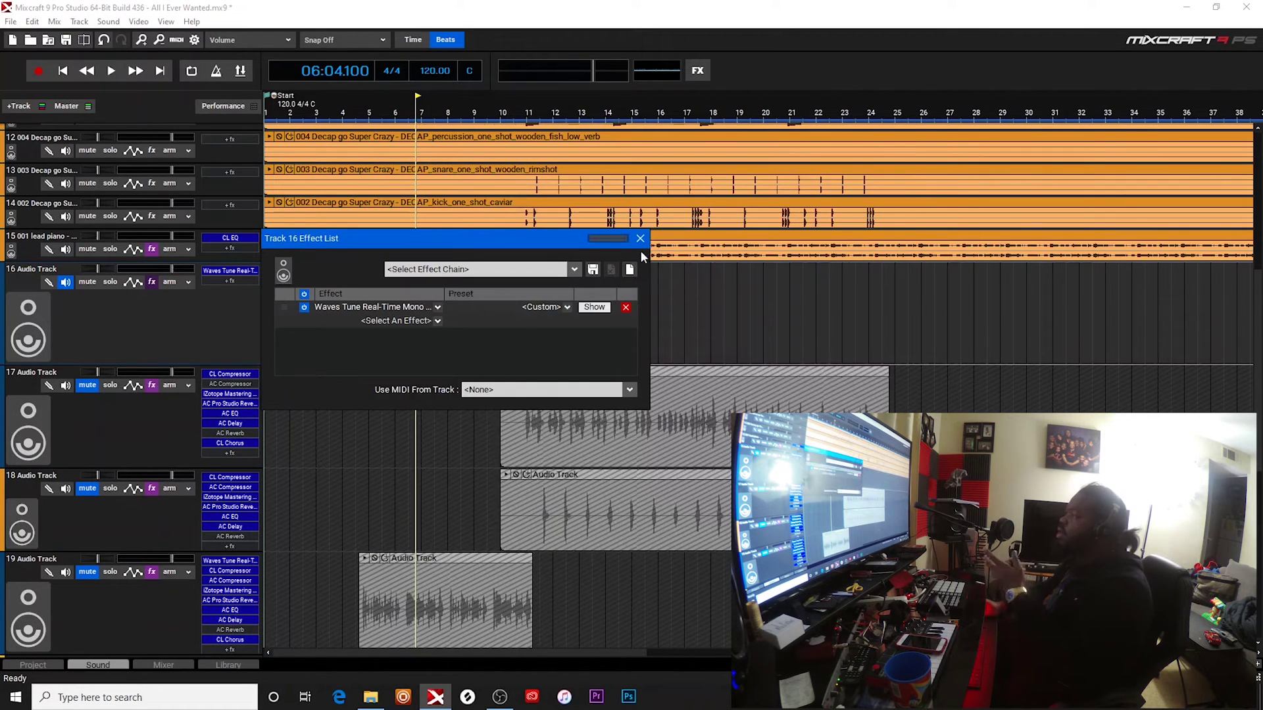
- Close the Track 16 Effect List window
{"action": "left_click", "coordinate": [638, 238]}
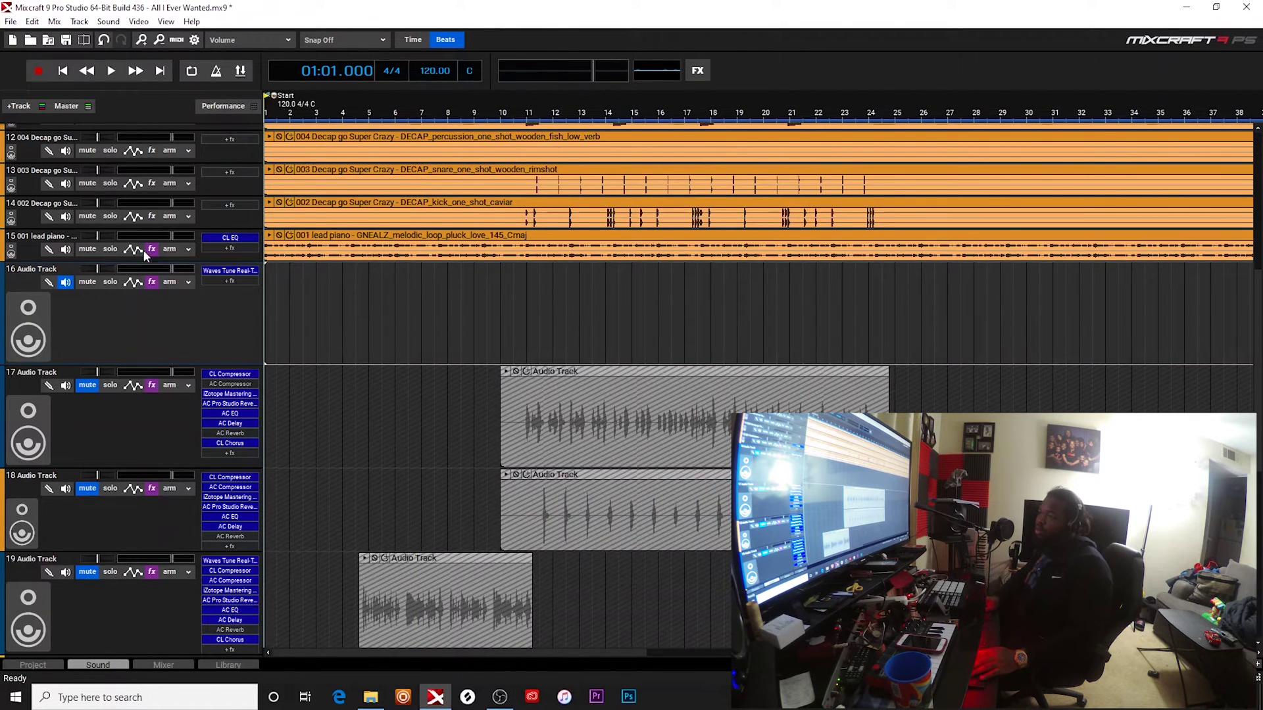
- Arm Track 16 on the left input channel and record a vocal take
{"action": "left_click", "coordinate": [172, 283]}
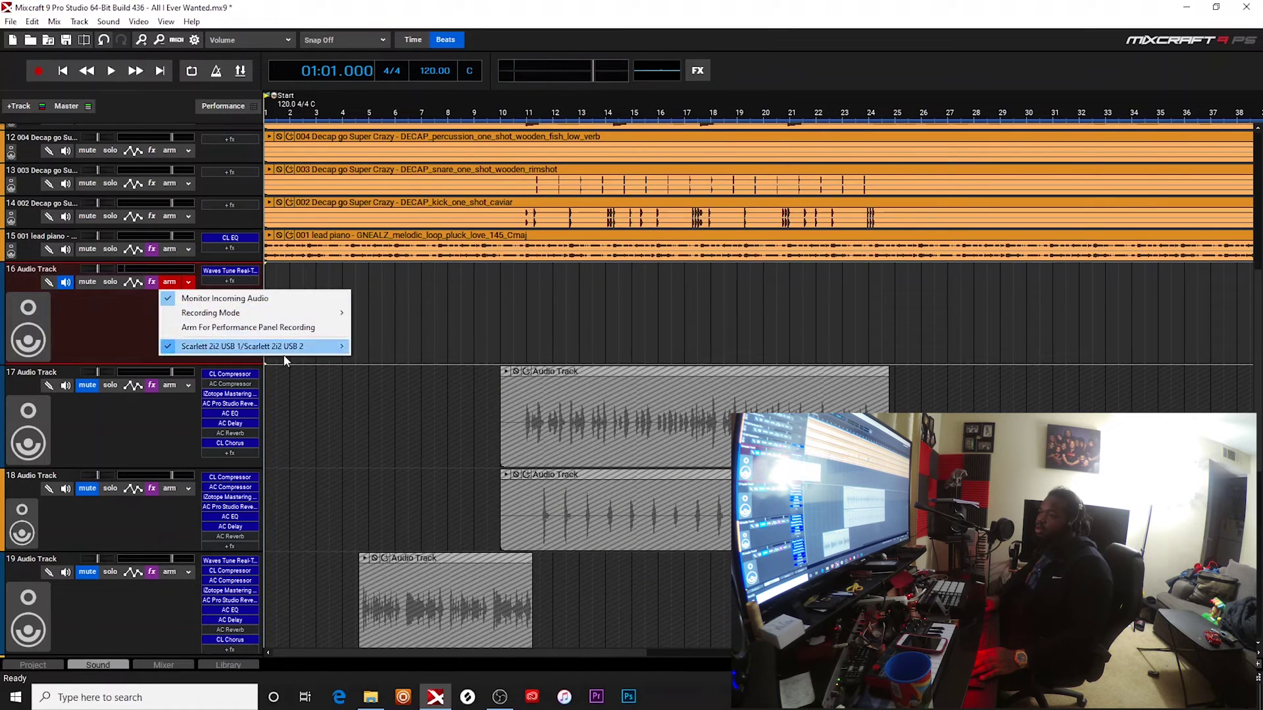
{"action": "mouse_move", "coordinate": [255, 347]}
{"action": "left_click", "coordinate": [378, 361]}
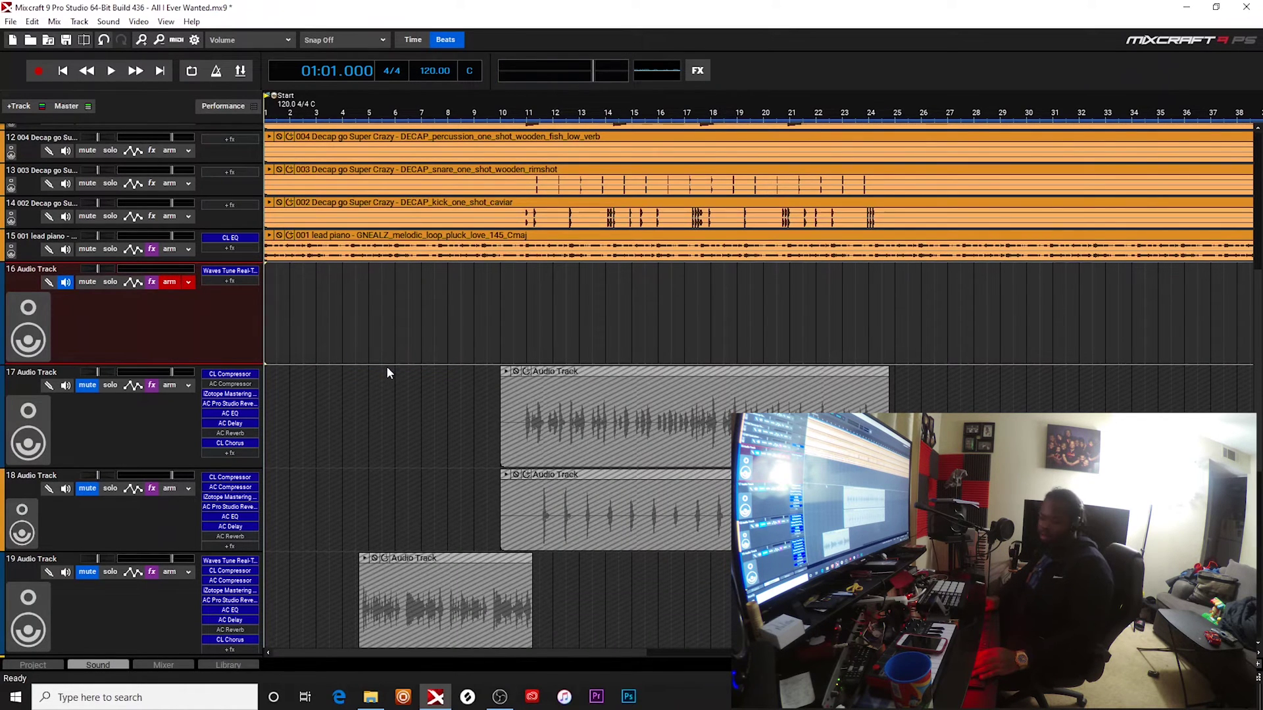
{"action": "key", "text": "r"}
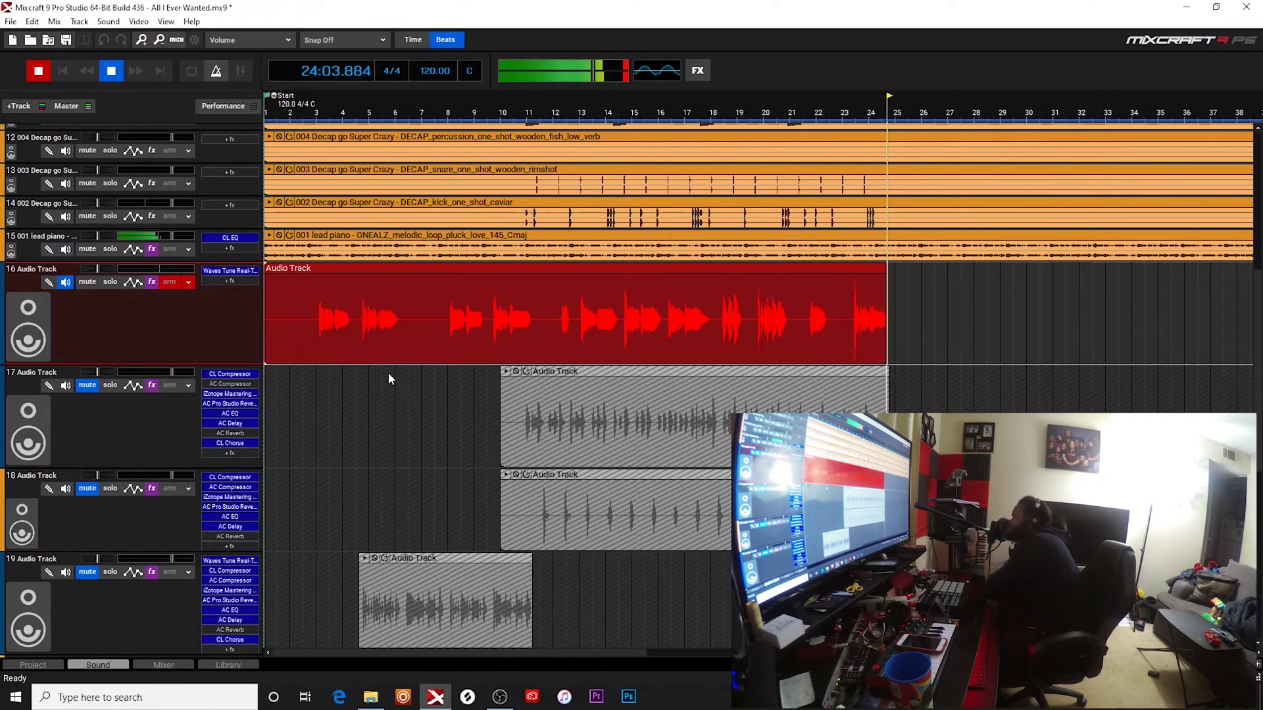
{"action": "key", "text": "space"}
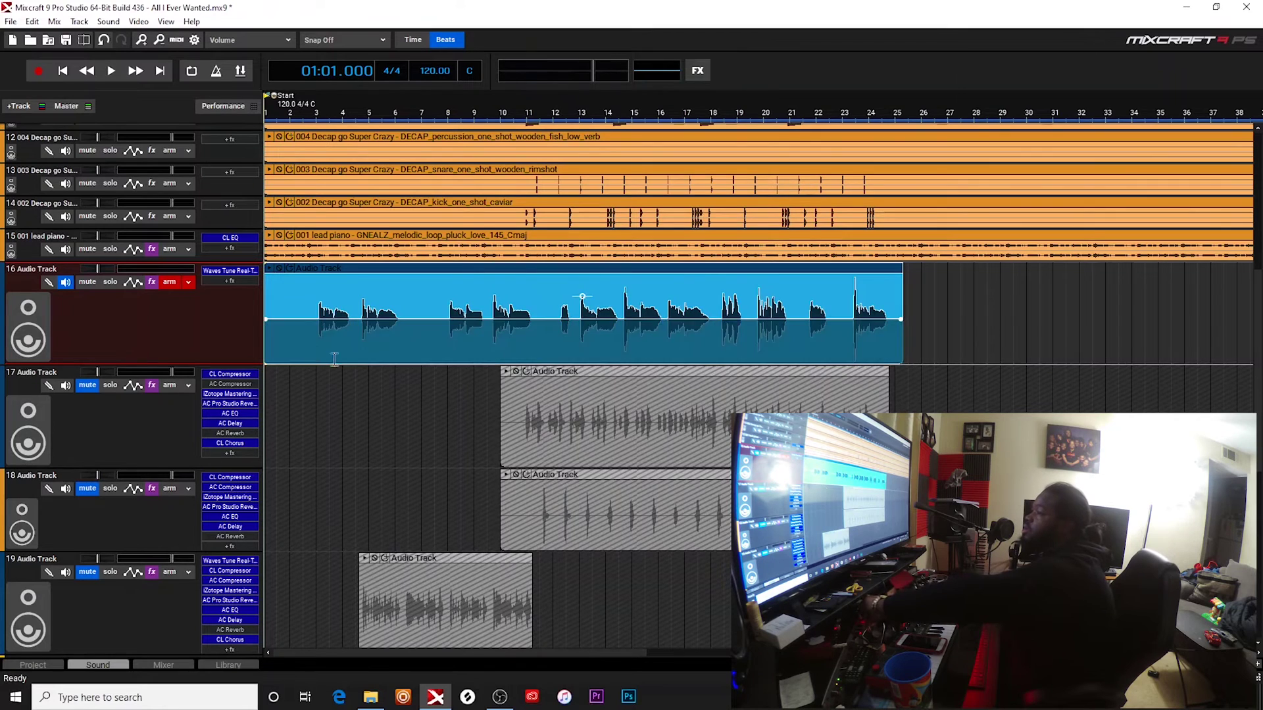
- Disarm Track 16, adjust its recording options, and play back the take
{"action": "left_click", "coordinate": [172, 283]}
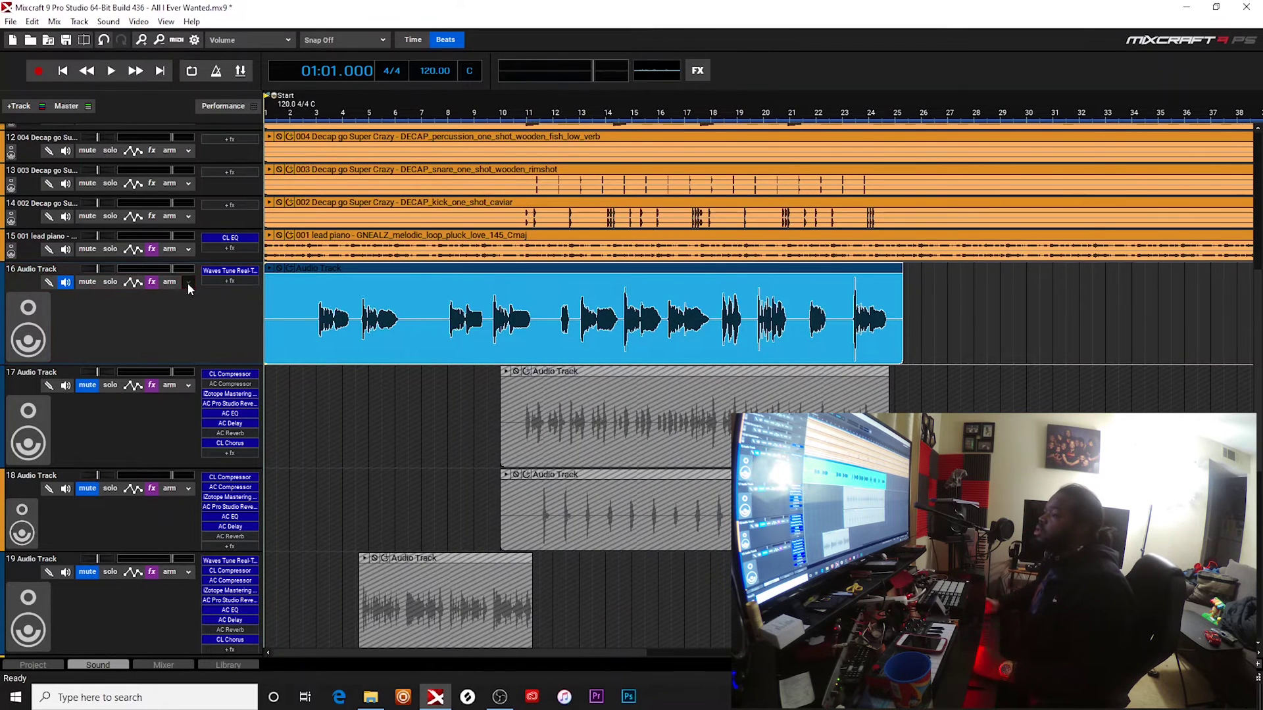
{"action": "left_click", "coordinate": [188, 284]}
{"action": "left_click", "coordinate": [406, 380]}
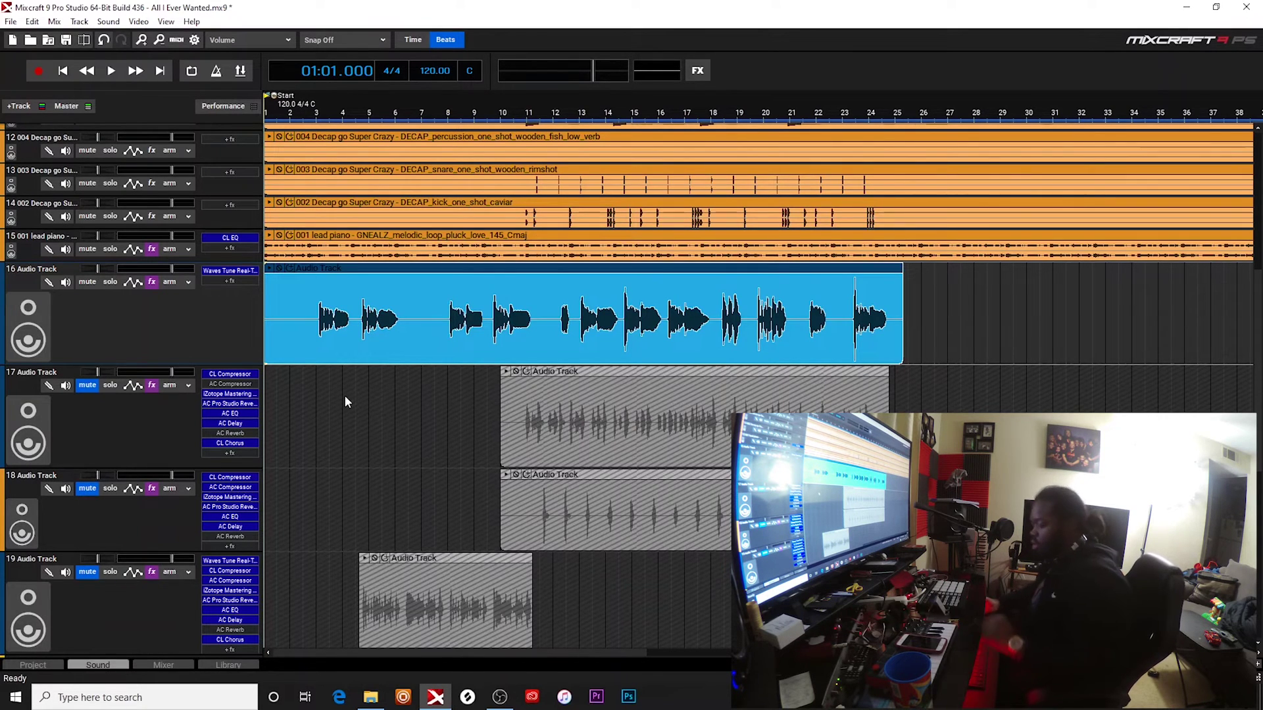
{"action": "key", "text": "space"}
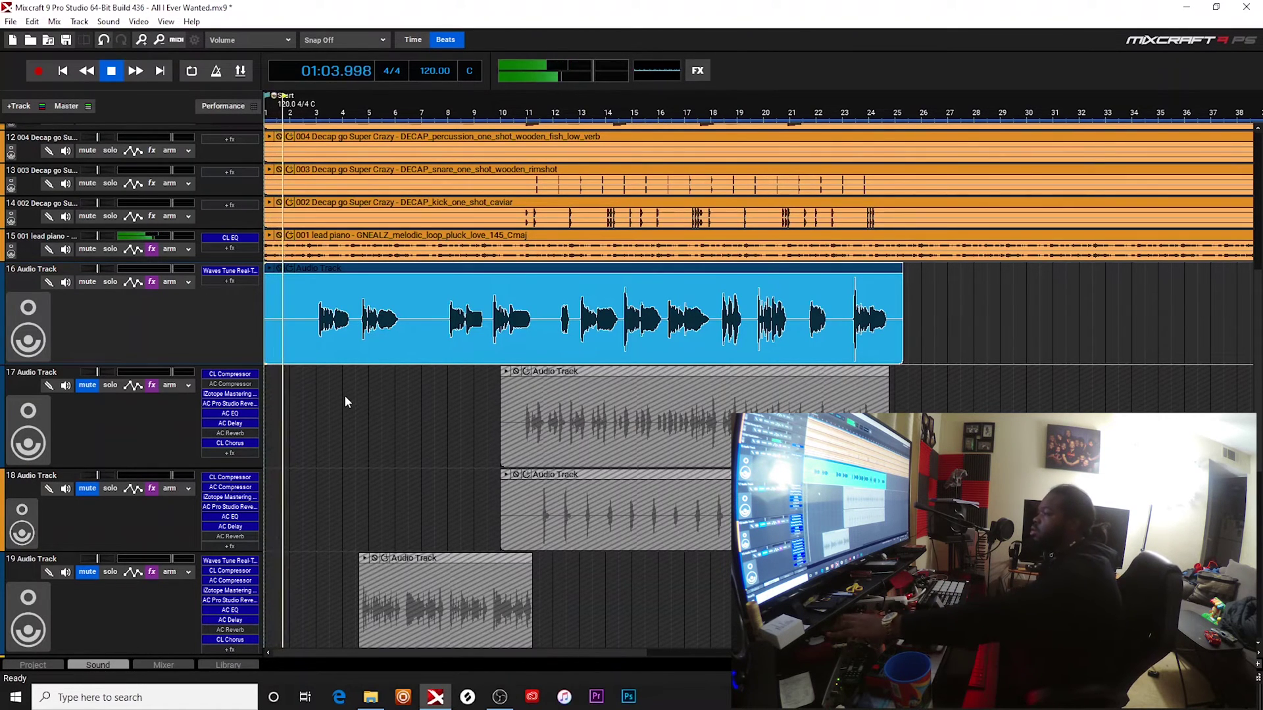
- Close the Waves Tune window, show Track 16's effect list, and stop playback
{"action": "left_click", "coordinate": [209, 273]}
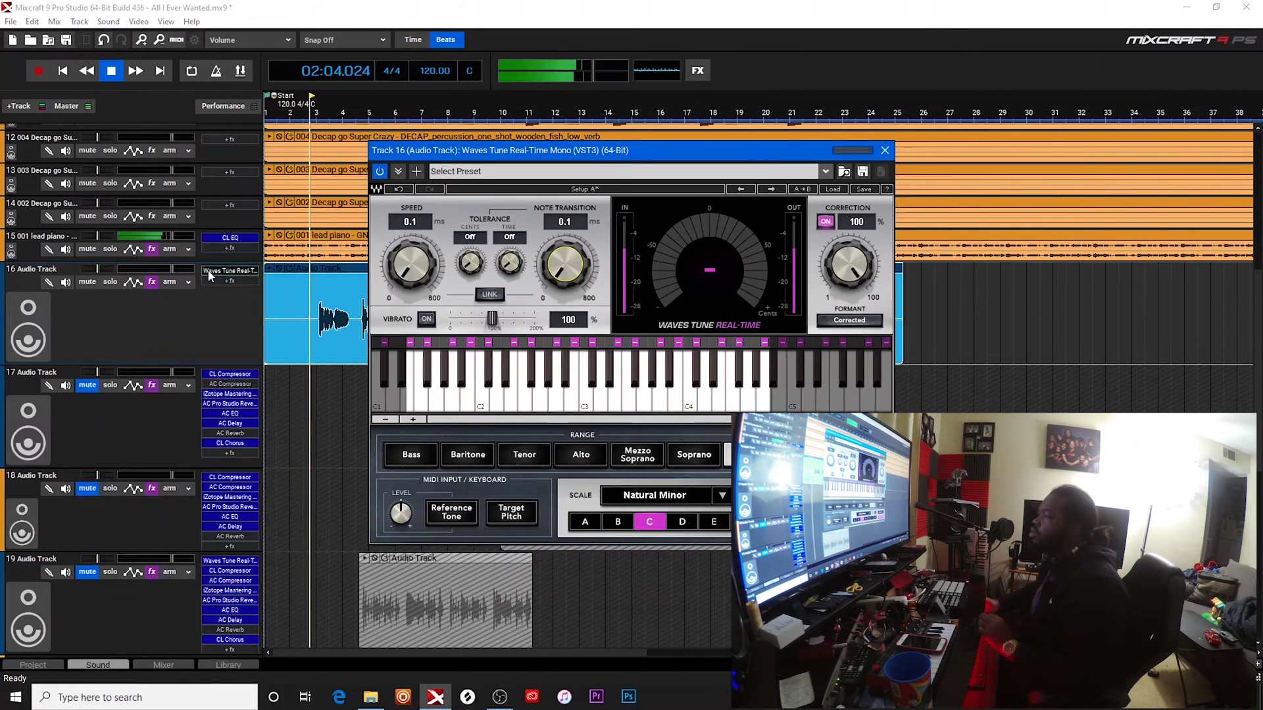
{"action": "left_click", "coordinate": [885, 149]}
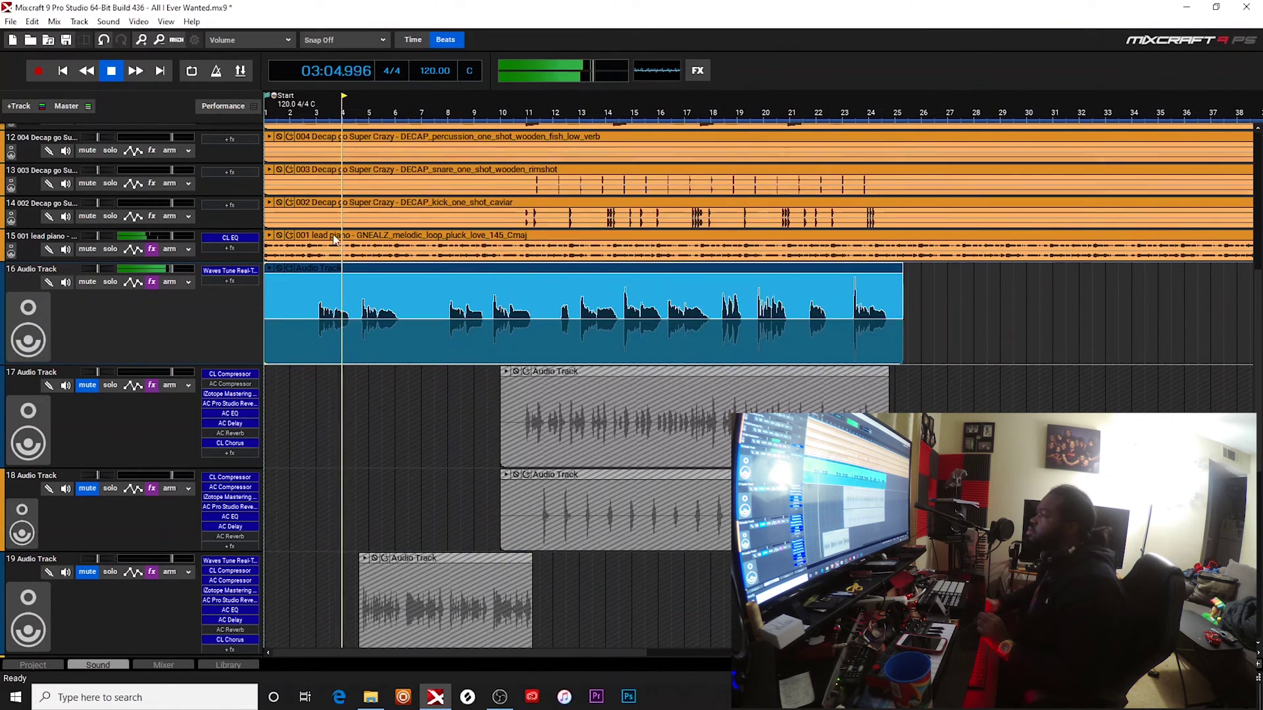
{"action": "left_click", "coordinate": [152, 283]}
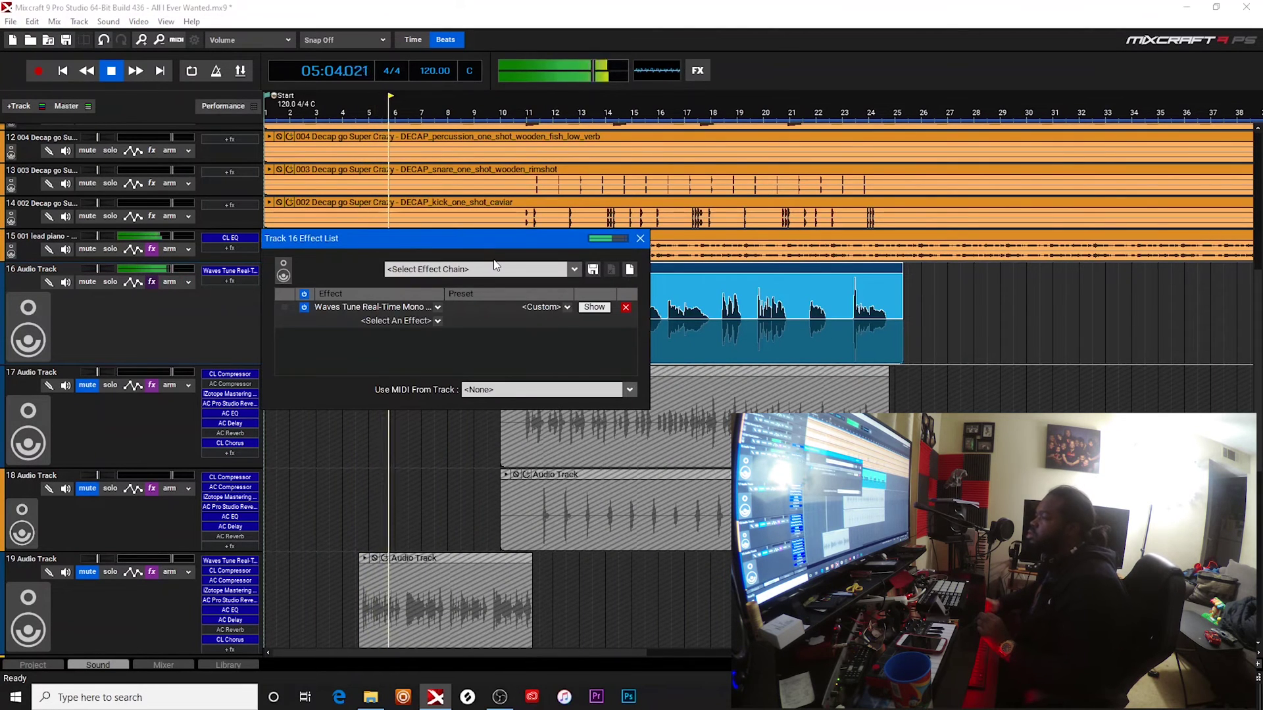
{"action": "left_click", "coordinate": [199, 308]}
{"action": "key", "text": "space"}
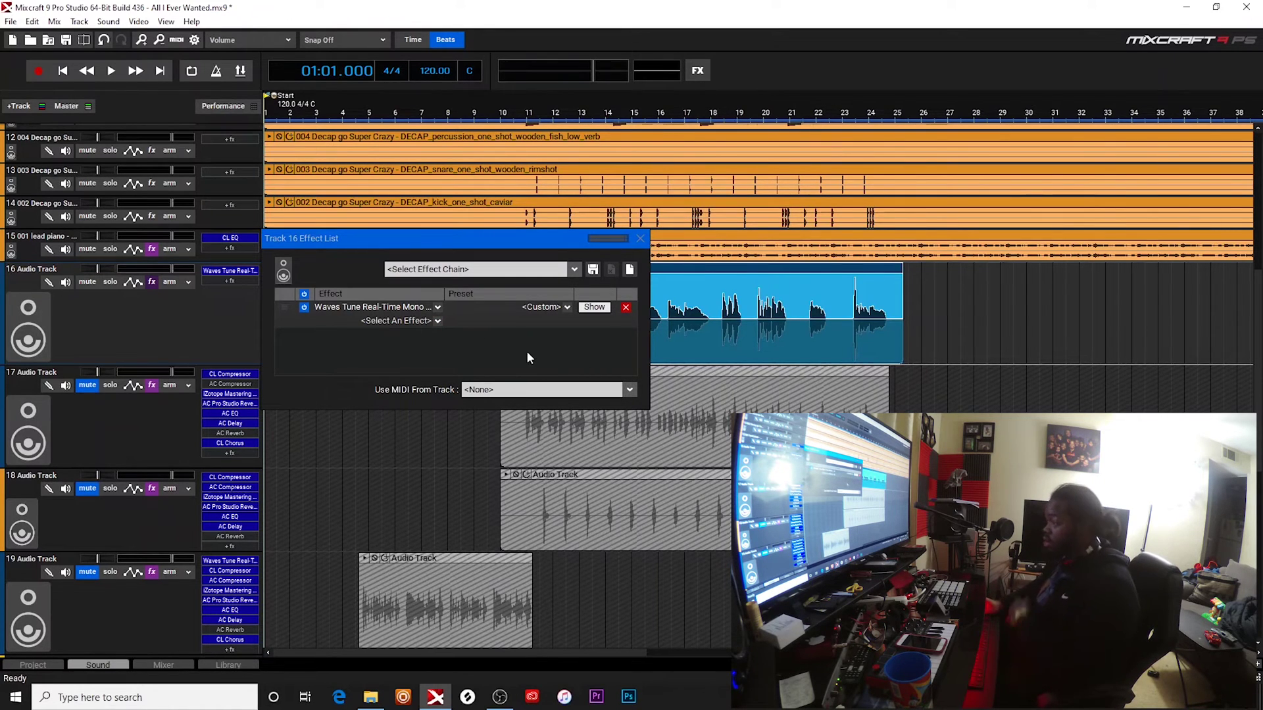
{"action": "left_click", "coordinate": [536, 276]}
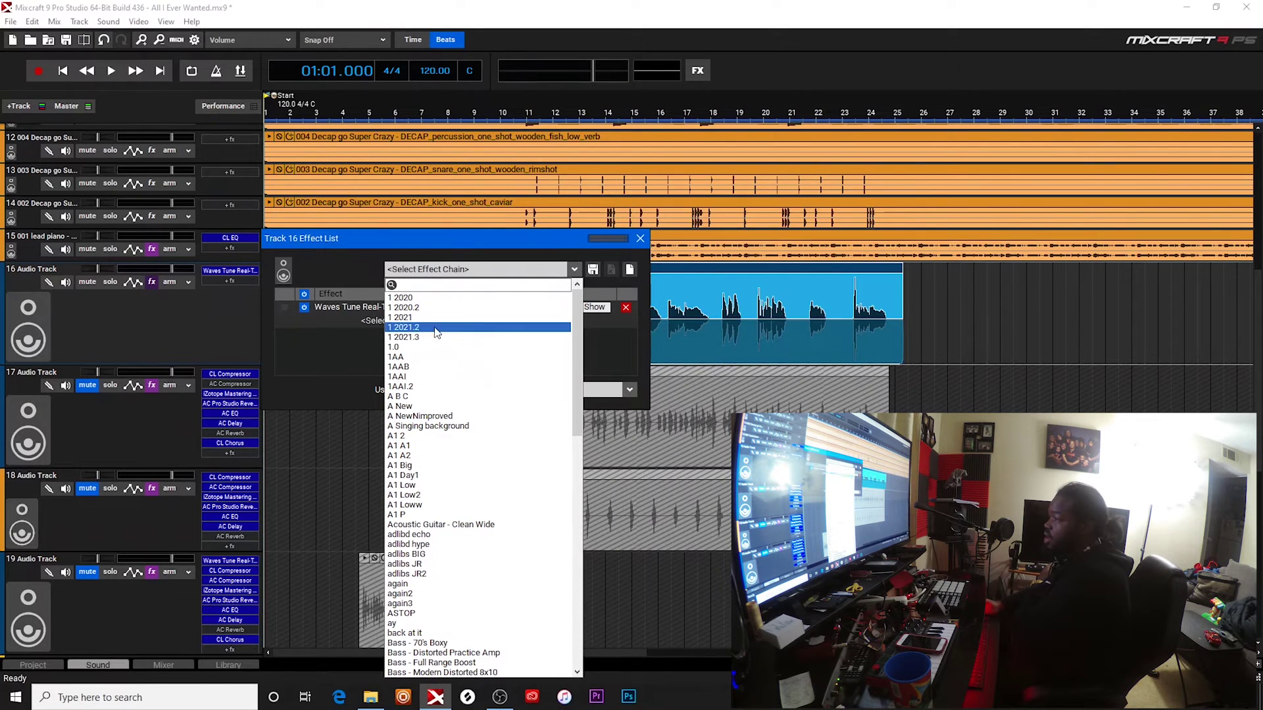
{"action": "scroll", "coordinate": [436, 335], "scroll_direction": "down", "scroll_amount": 7}
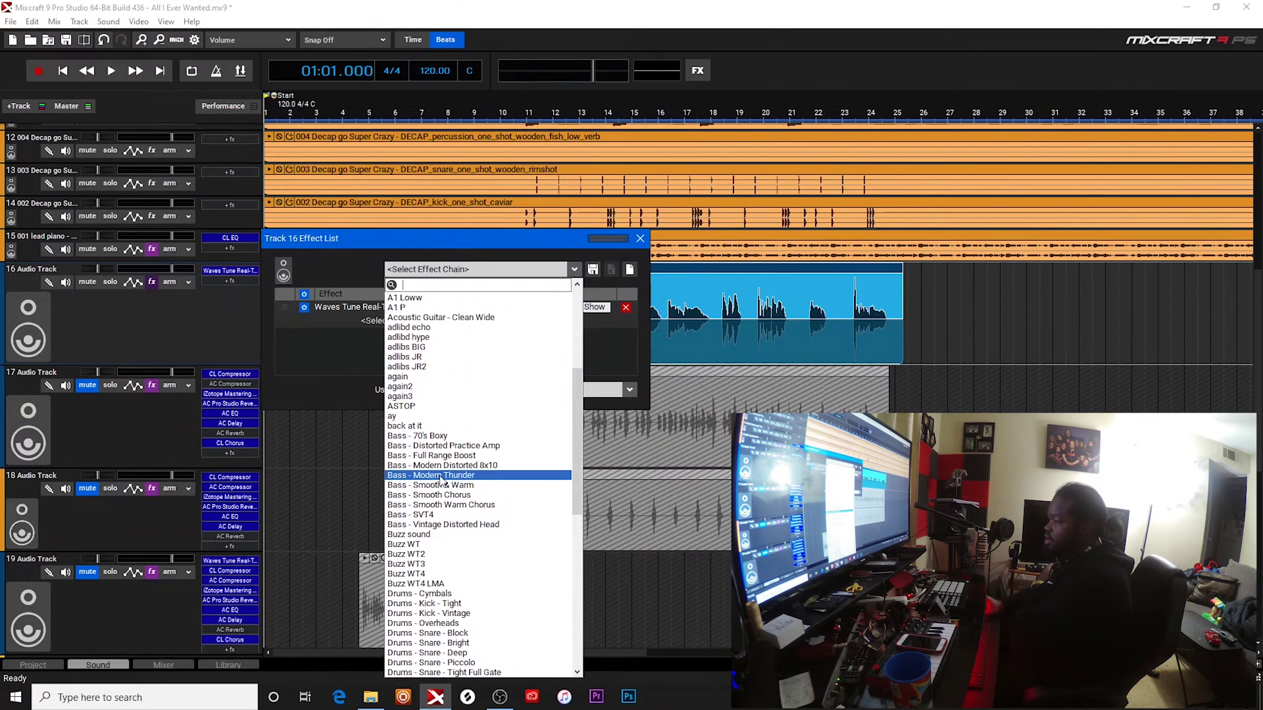
- Load the Buzz WT4 effect chain and set Waves Tune's key to C
{"action": "left_click", "coordinate": [438, 586]}
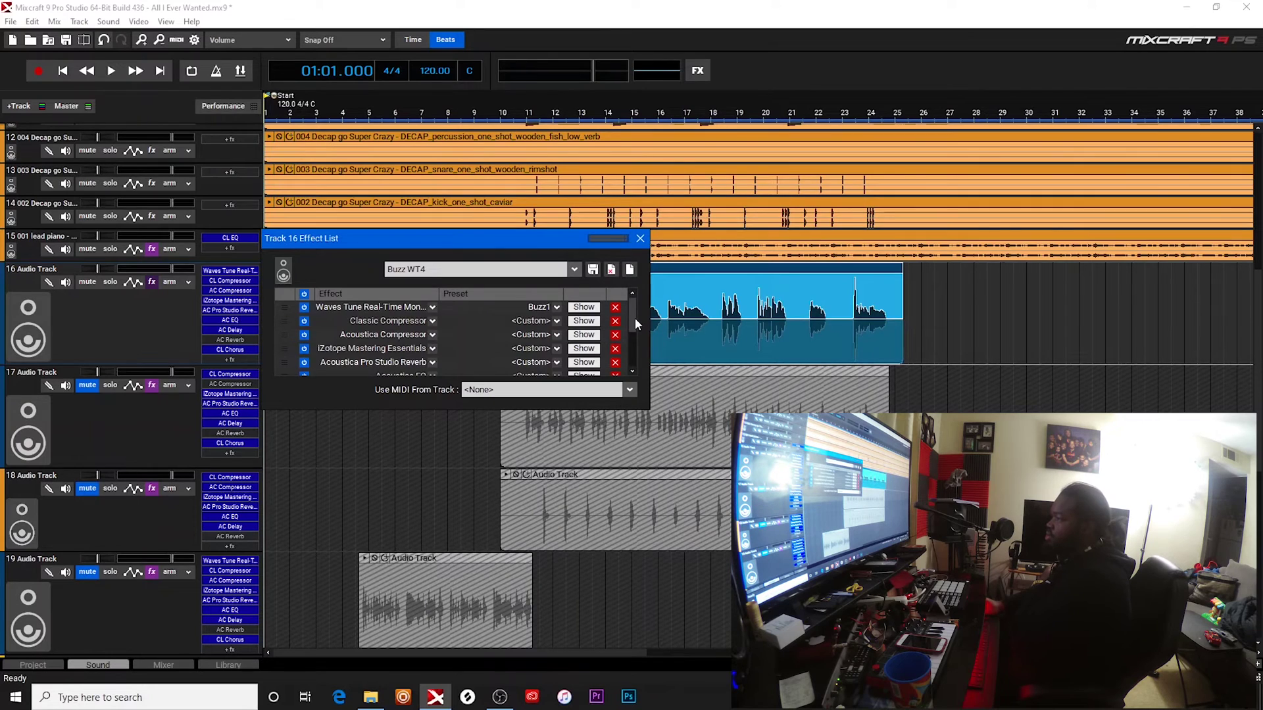
{"action": "left_click", "coordinate": [581, 307]}
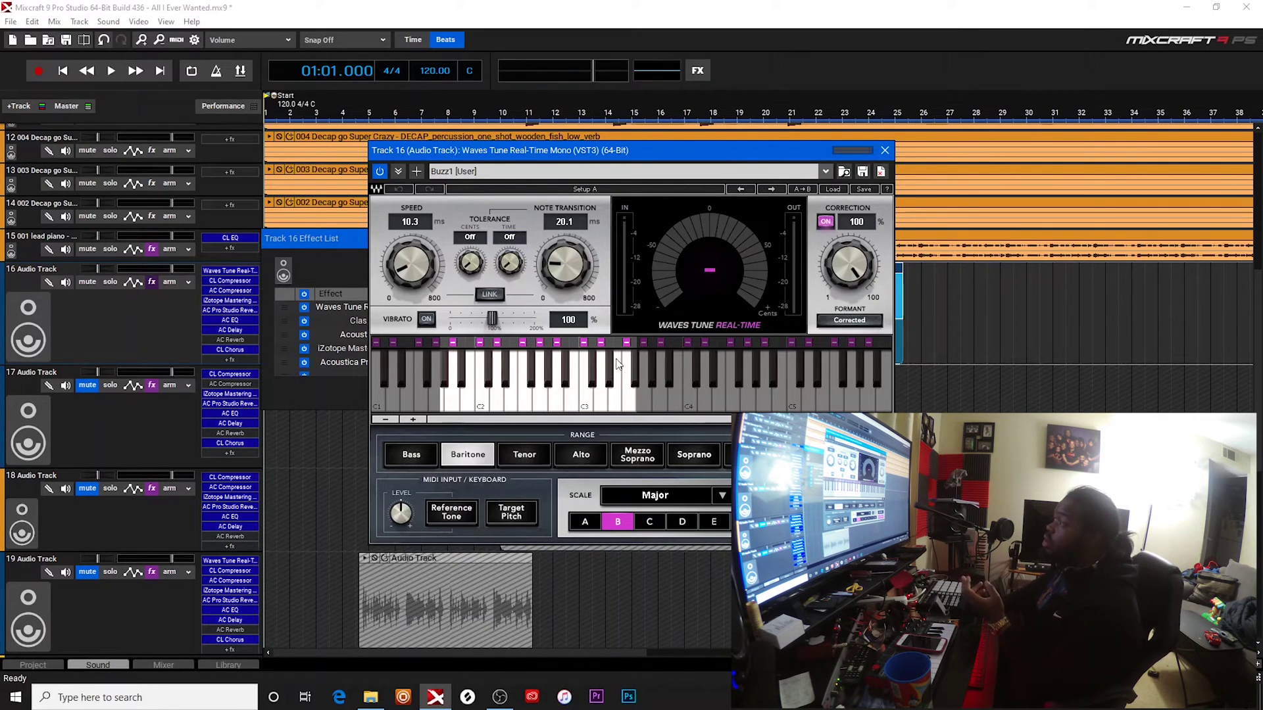
{"action": "left_click", "coordinate": [653, 523]}
{"action": "scroll", "coordinate": [674, 501], "scroll_direction": "down", "scroll_amount": 1}
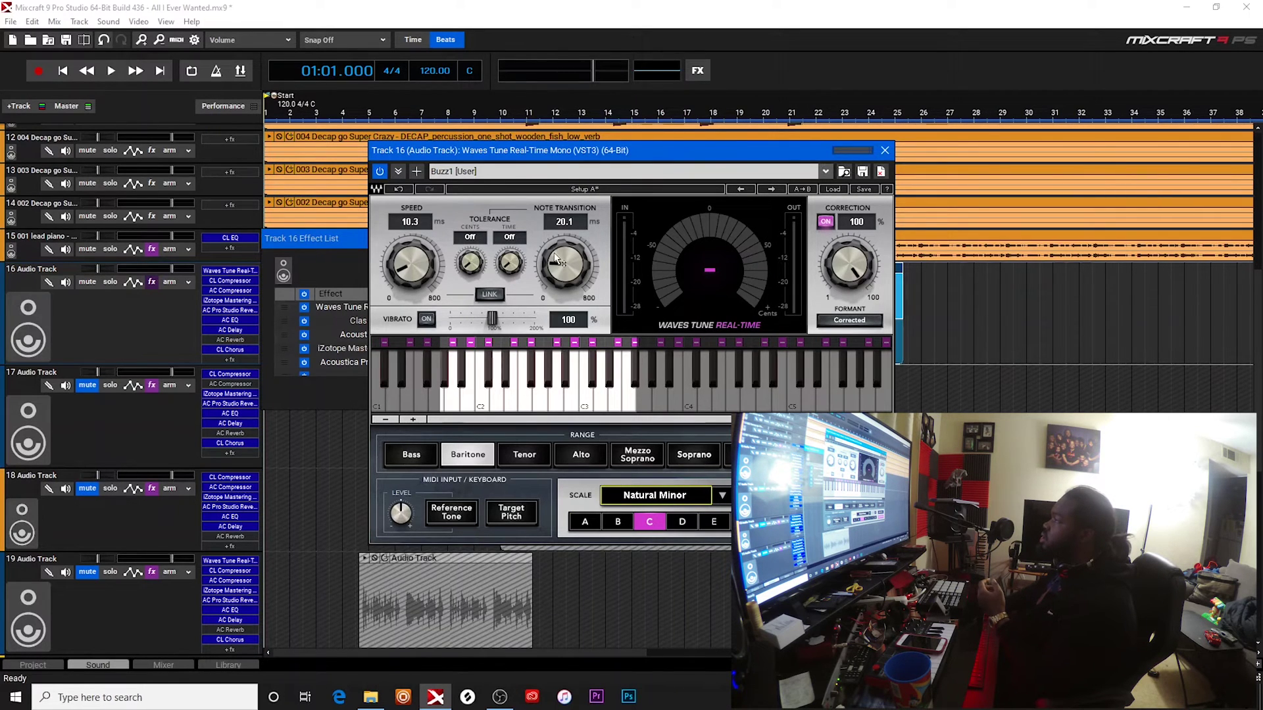
- Load the singy preset with Natural Minor scale, then play the song
{"action": "left_click", "coordinate": [651, 176]}
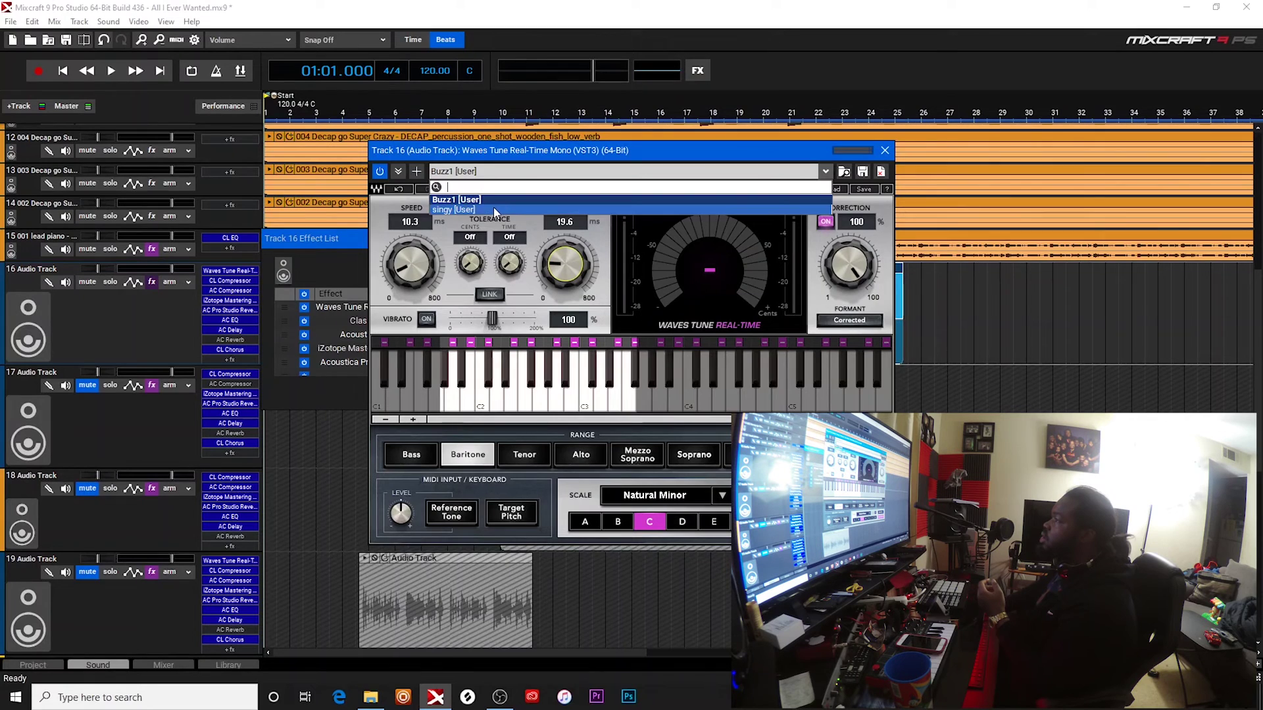
{"action": "left_click", "coordinate": [578, 209]}
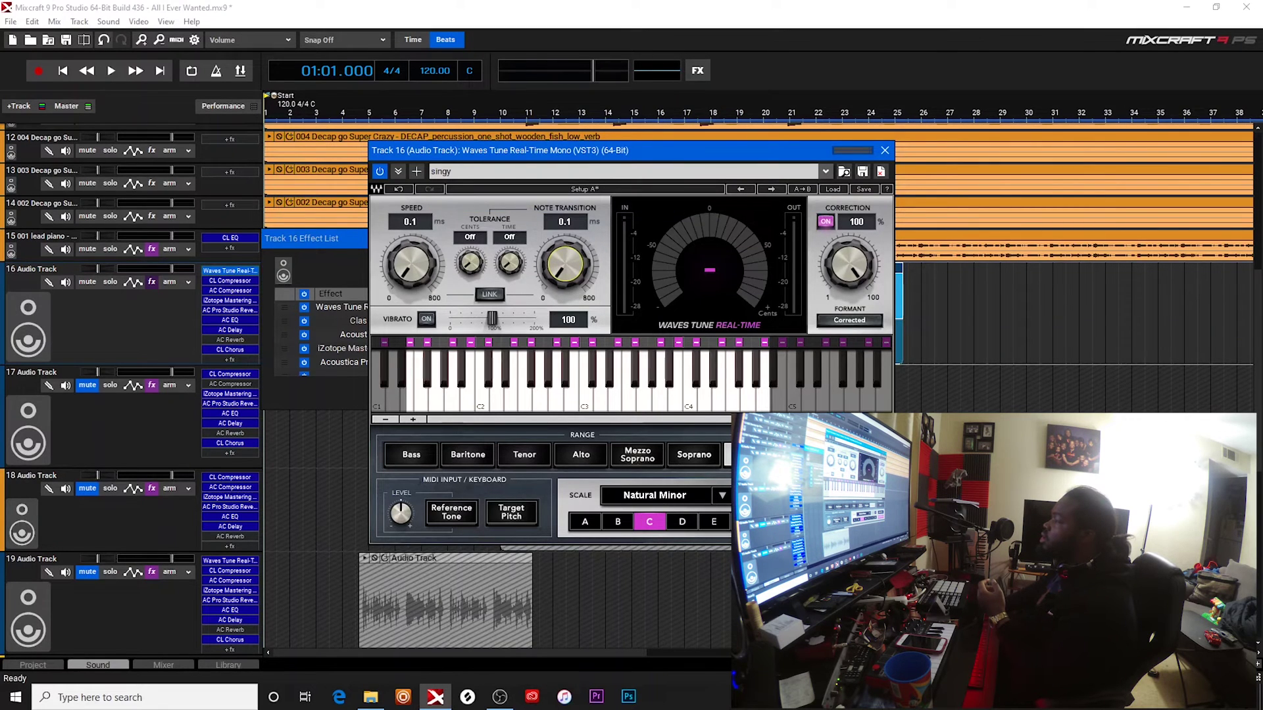
{"action": "left_click", "coordinate": [721, 495]}
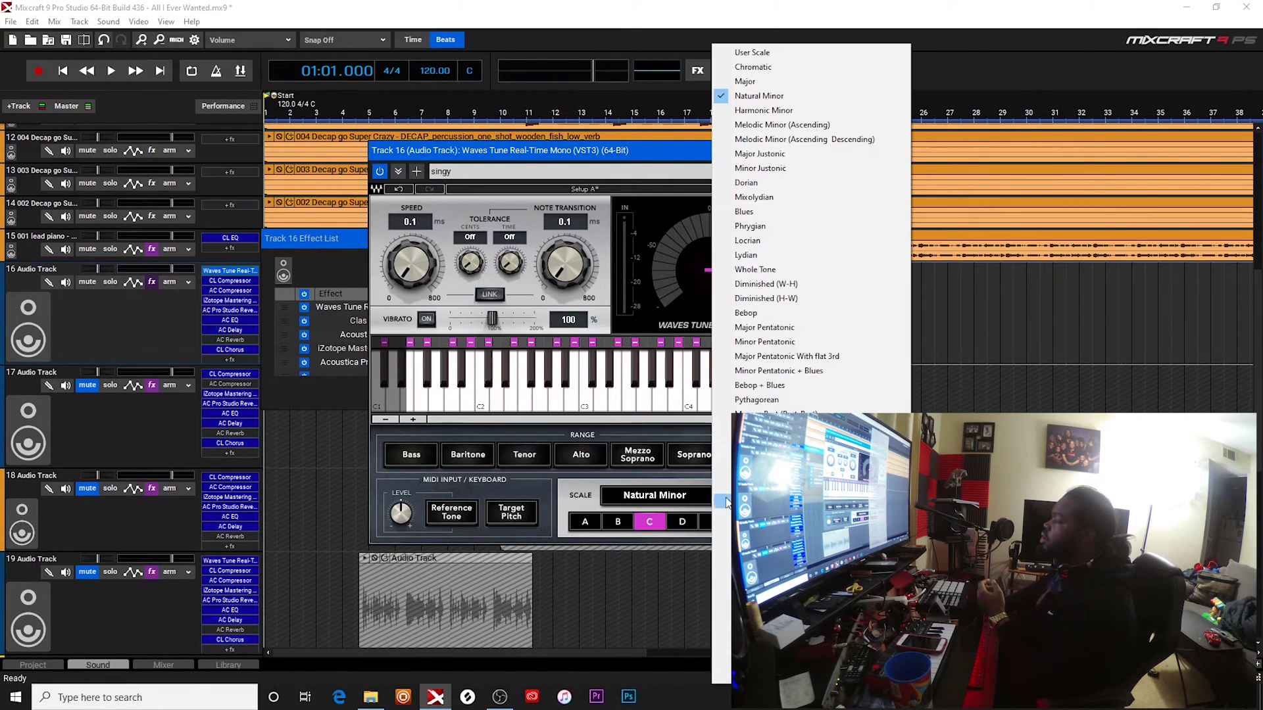
{"action": "left_click", "coordinate": [597, 490]}
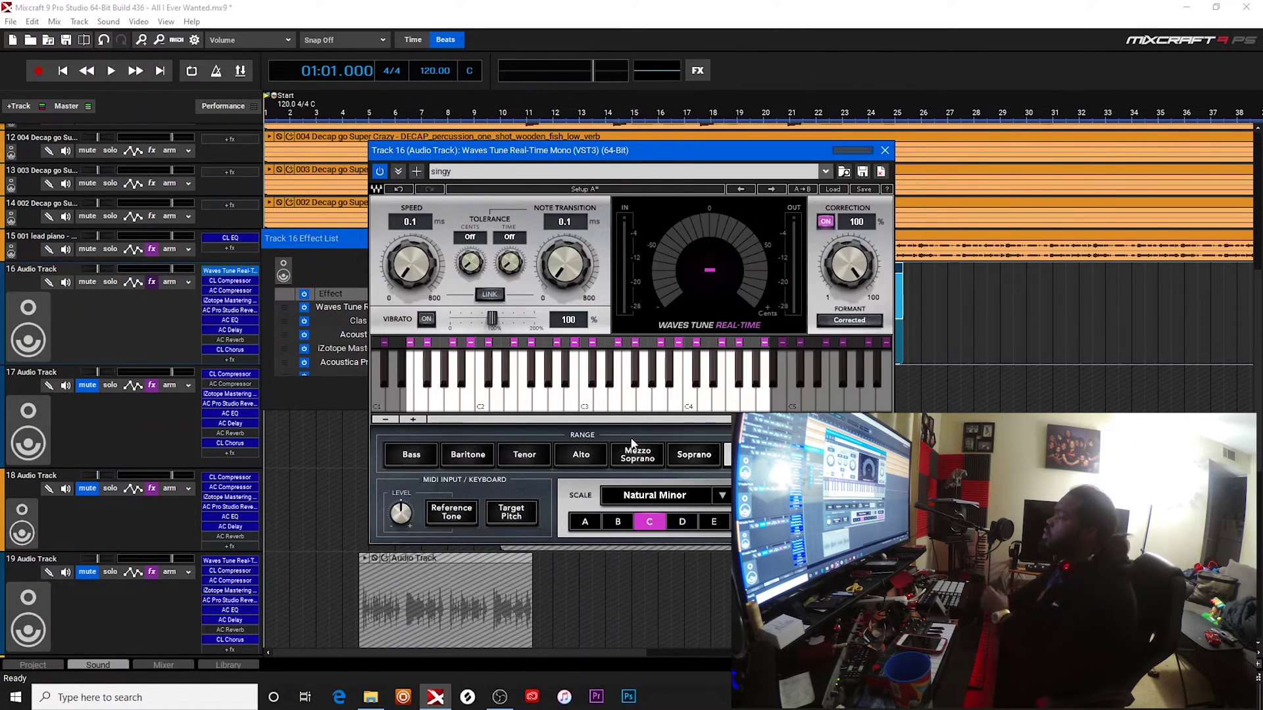
{"action": "left_click", "coordinate": [886, 153]}
{"action": "key", "text": "space"}
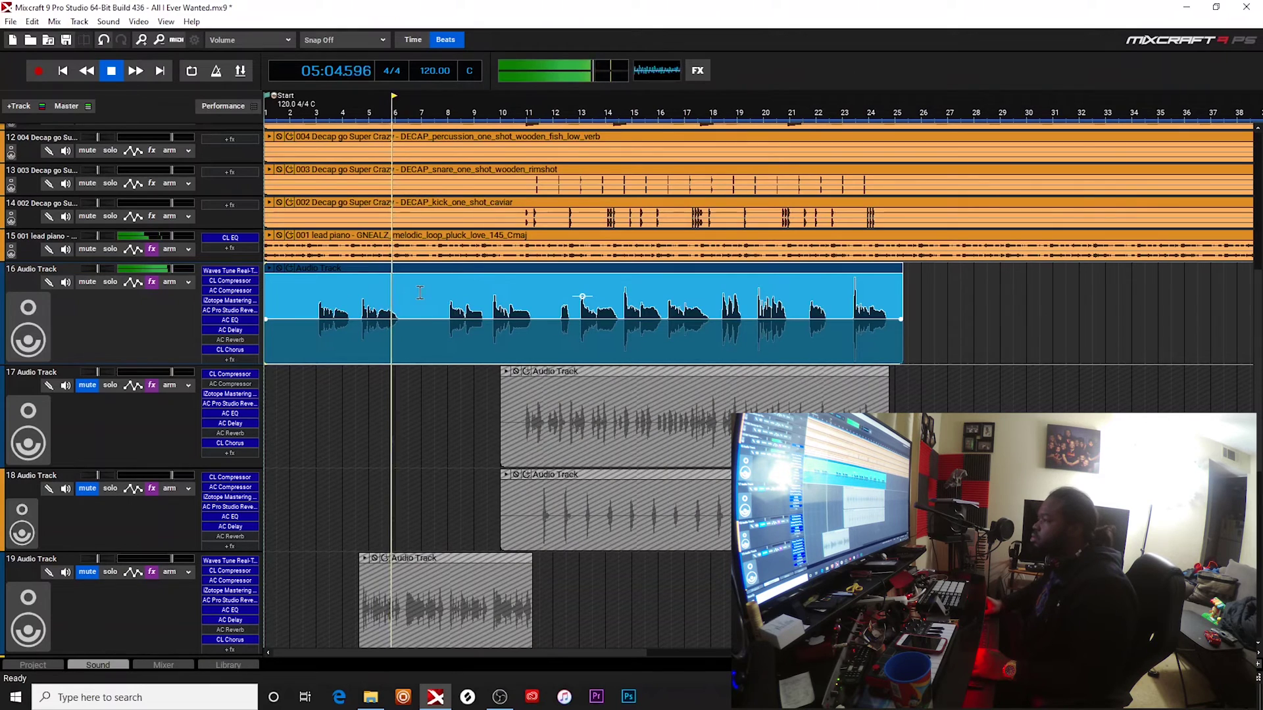
- Stop playback and open the vocal clip in the clip editor
{"action": "key", "text": "space"}
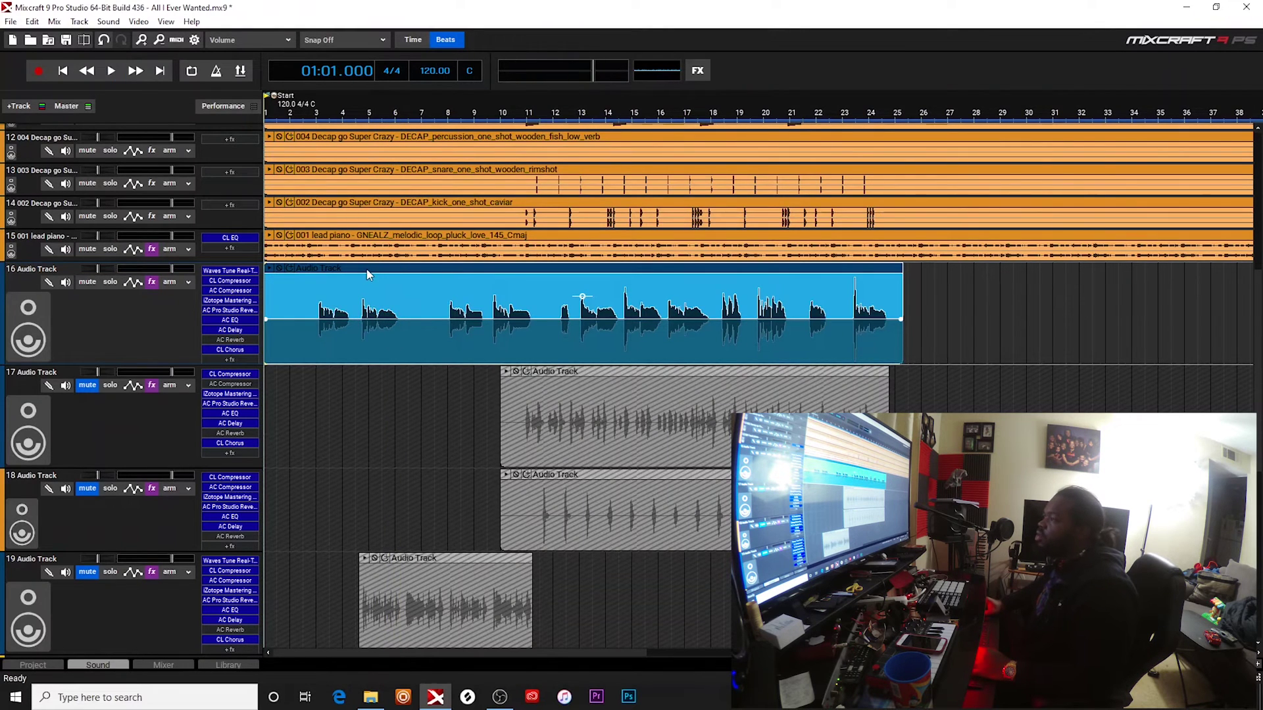
{"action": "double_click", "coordinate": [367, 275]}
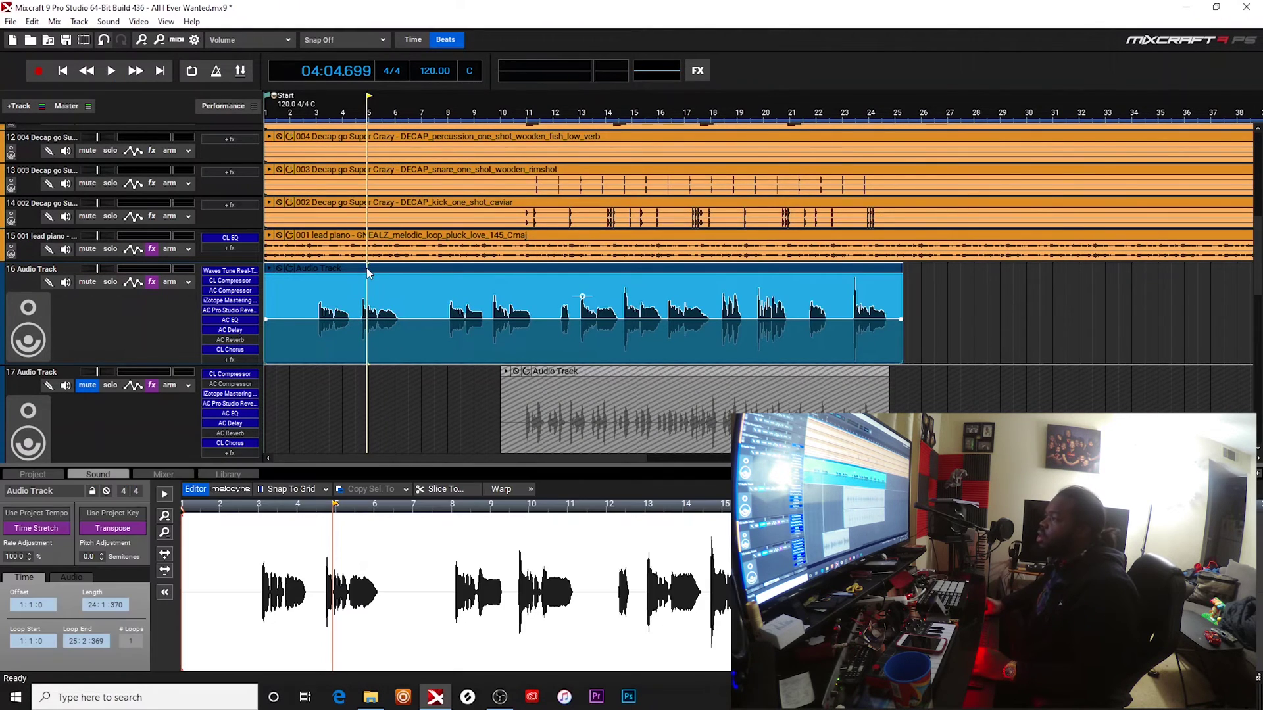
- Switch the vocal clip to Melodyne pitch editing and view its macro options
{"action": "left_click", "coordinate": [231, 490]}
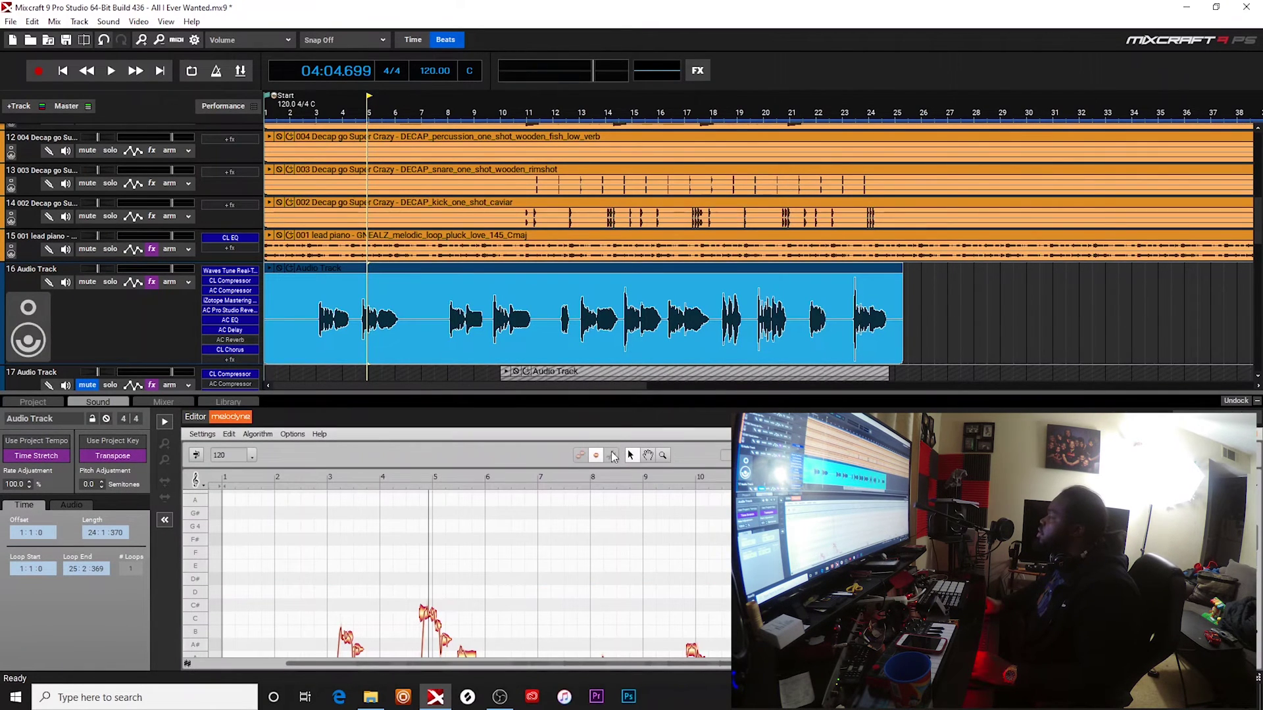
{"action": "left_click", "coordinate": [595, 455]}
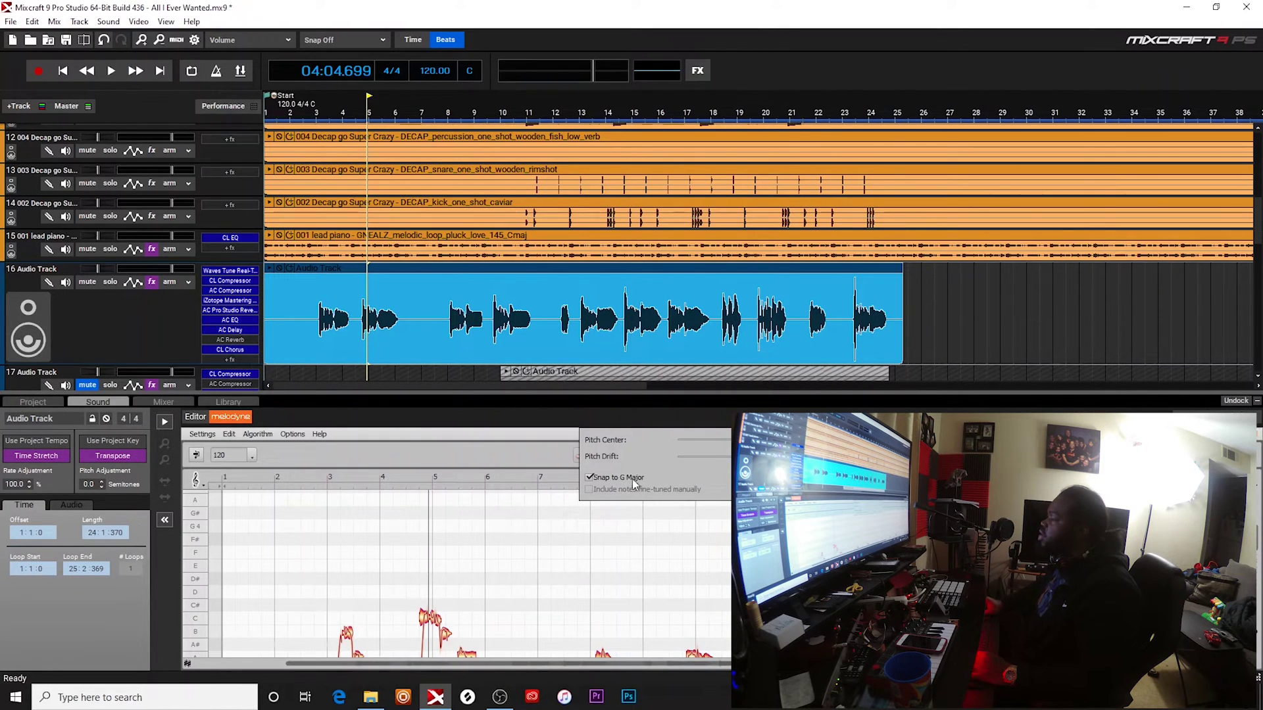
{"action": "key", "text": "Escape"}
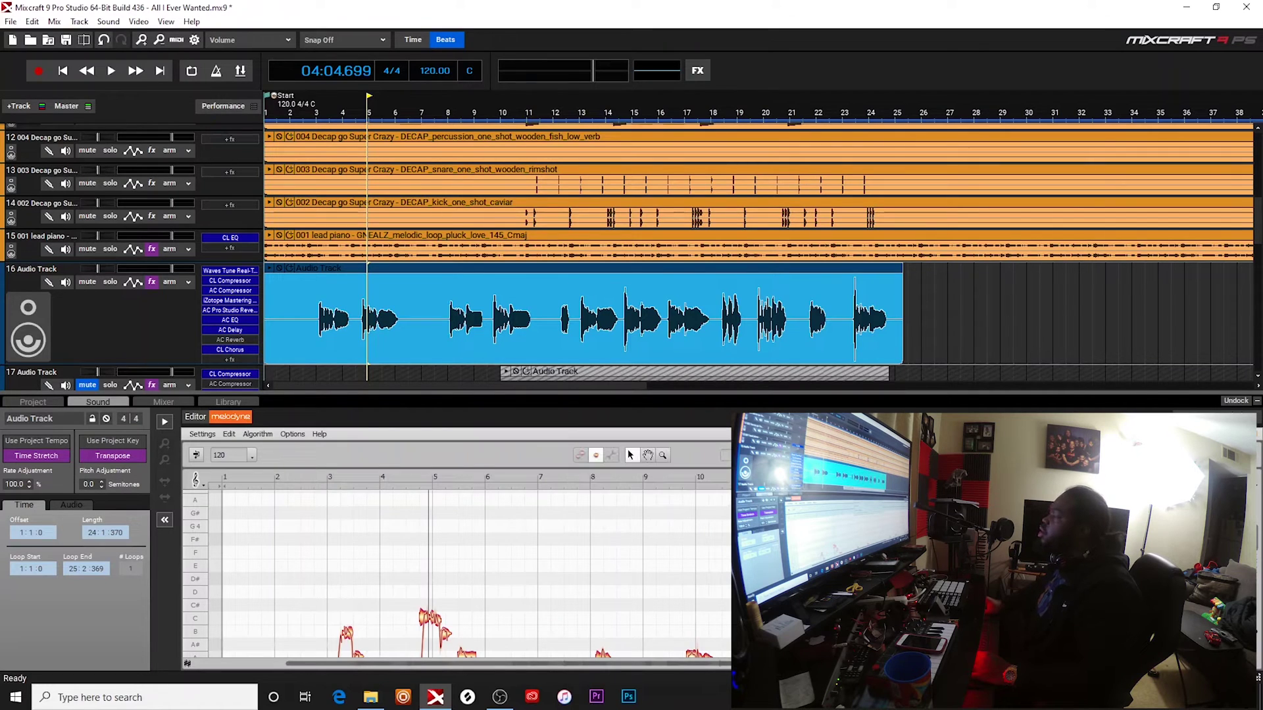
- Retune Track 16's Waves Tune to G Major and play from bar 3
{"action": "left_click", "coordinate": [230, 271]}
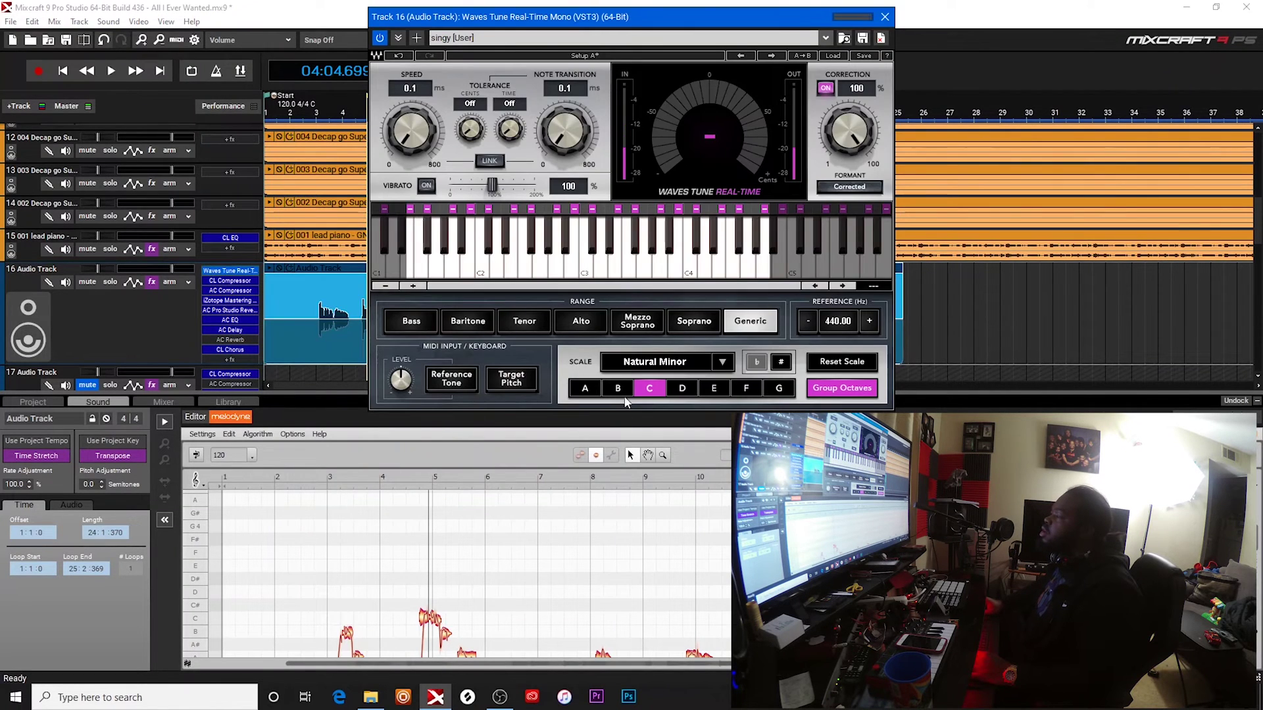
{"action": "scroll", "coordinate": [701, 361], "scroll_direction": "down", "scroll_amount": 1}
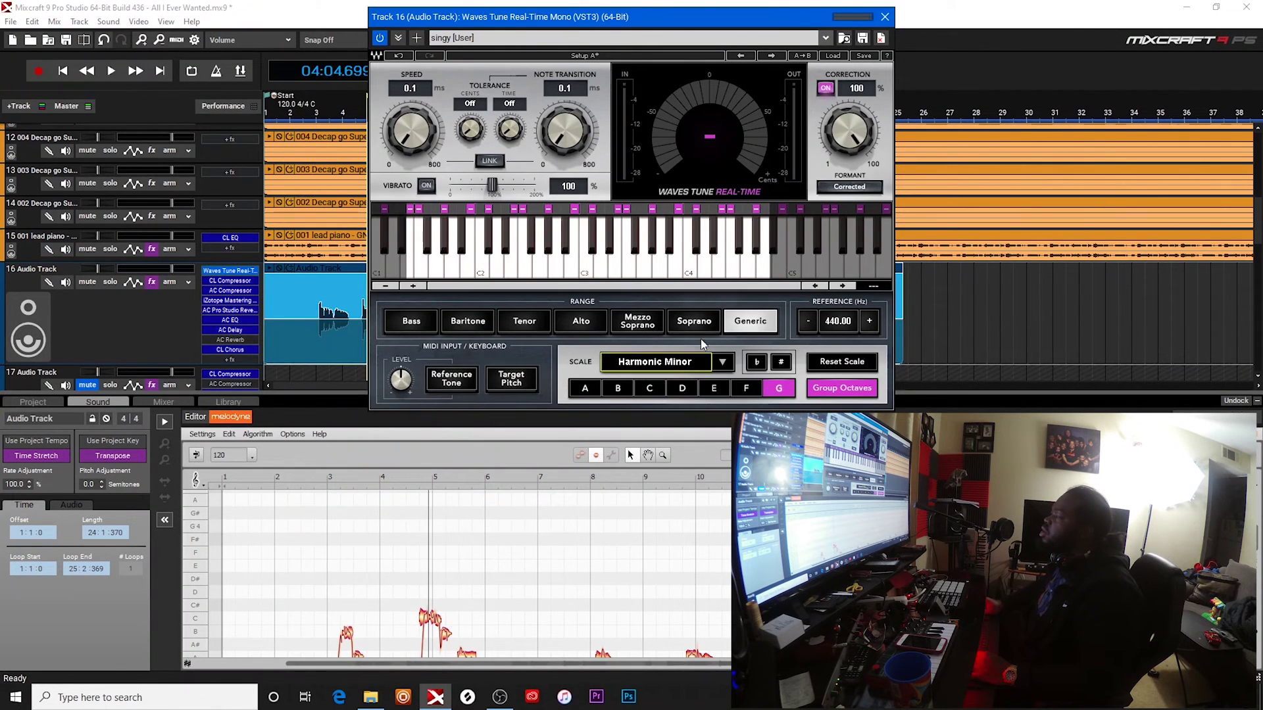
{"action": "left_click", "coordinate": [700, 361]}
{"action": "left_click", "coordinate": [747, 81]}
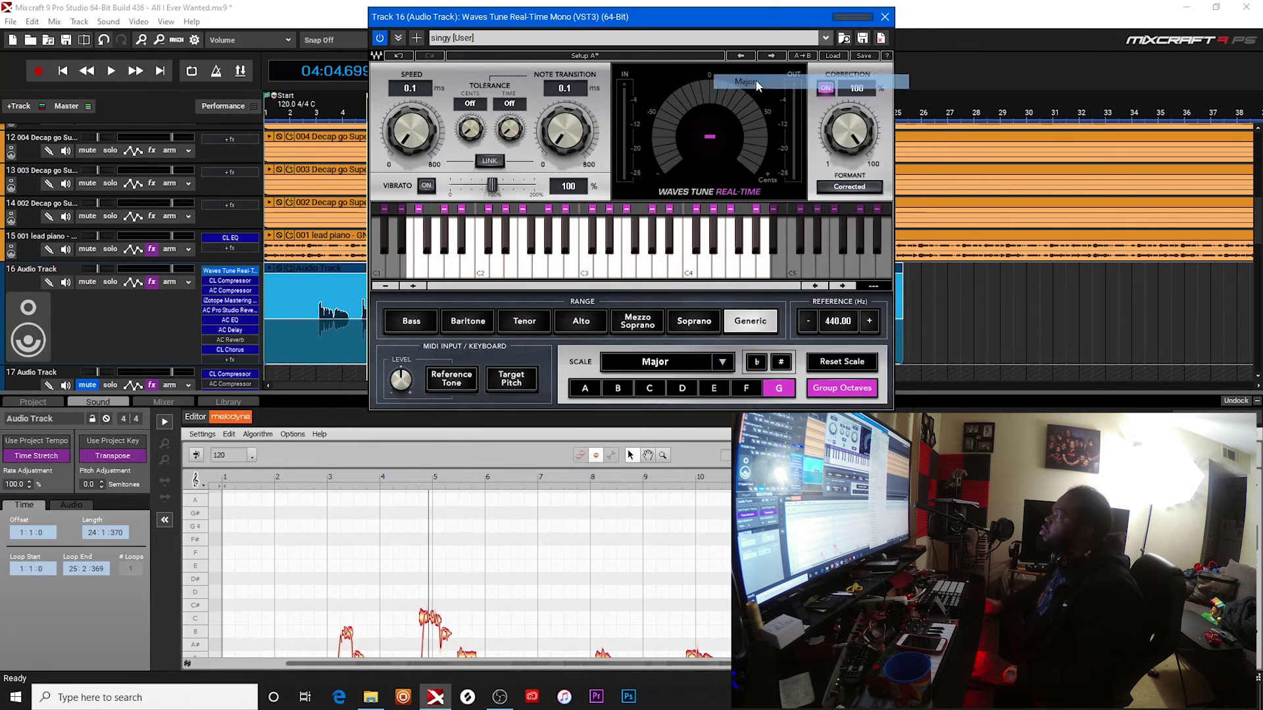
{"action": "left_click", "coordinate": [884, 17]}
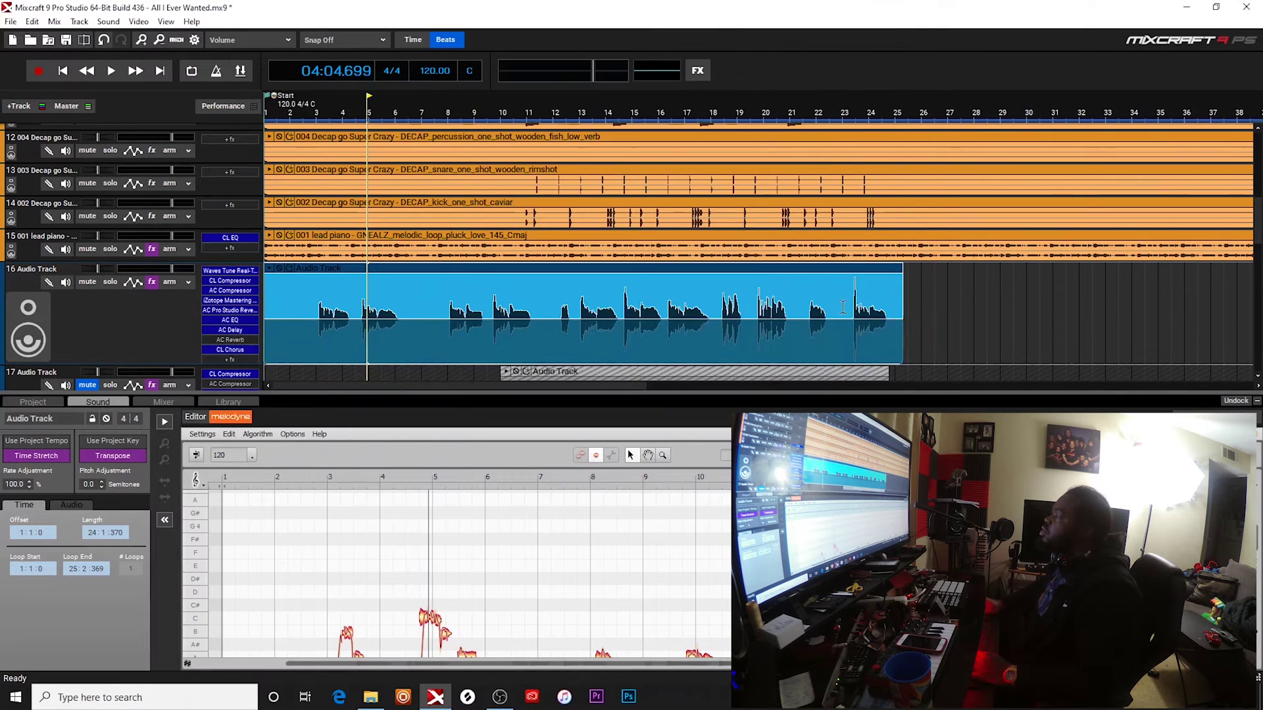
{"action": "left_click", "coordinate": [316, 372]}
{"action": "key", "text": "space"}
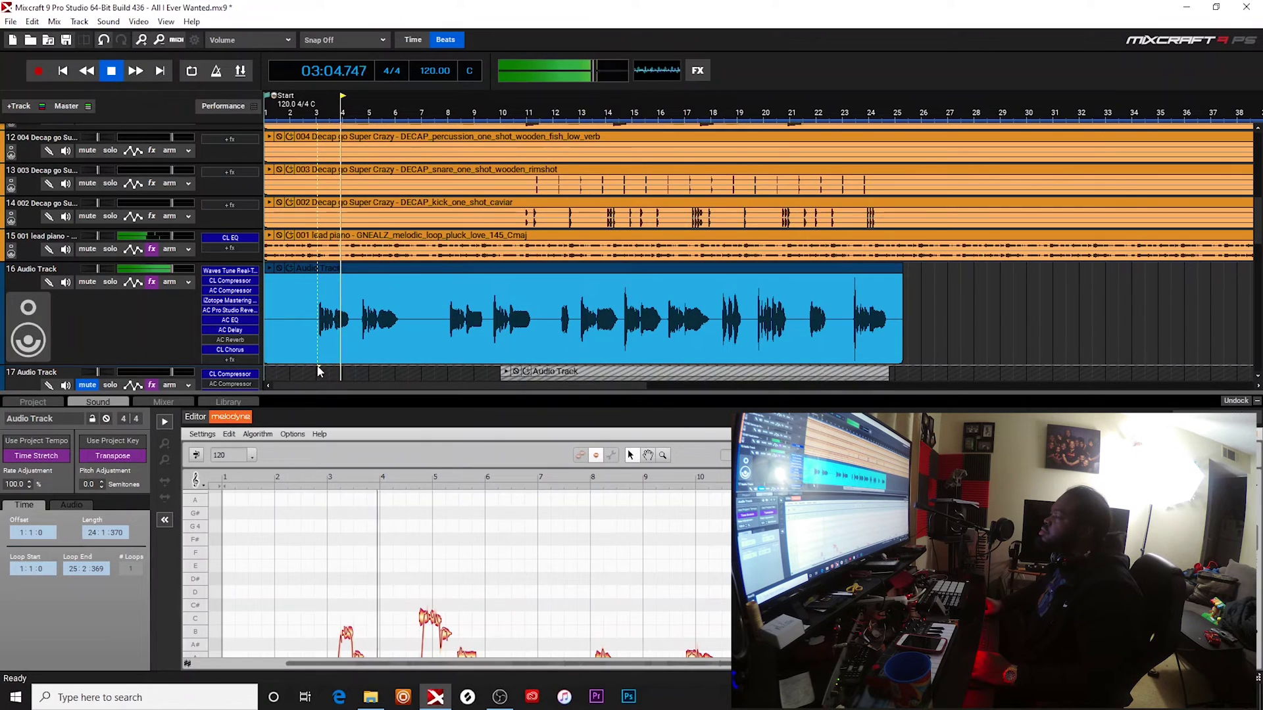